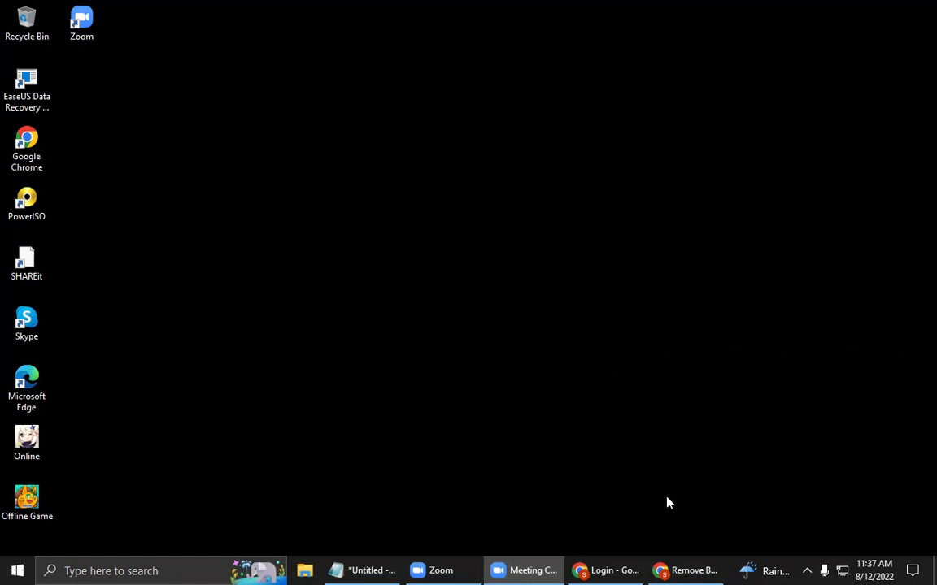
# Copy the account e-mail from the Notepad notes into the Username / Email field of the platform login page in Chrome
pyautogui.click(616, 568)
pyautogui.click(657, 241)
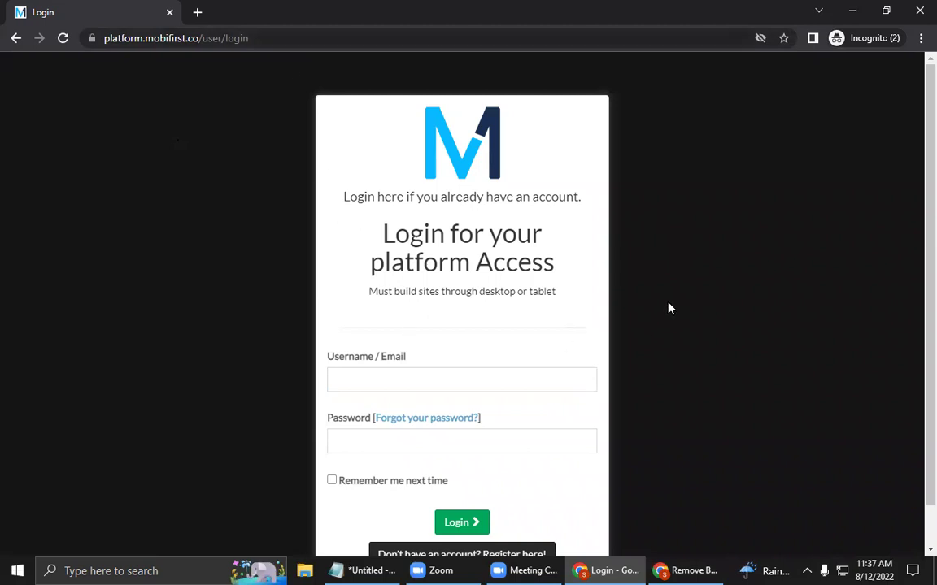
pyautogui.scroll(-1, 669, 308)
pyautogui.click(387, 569)
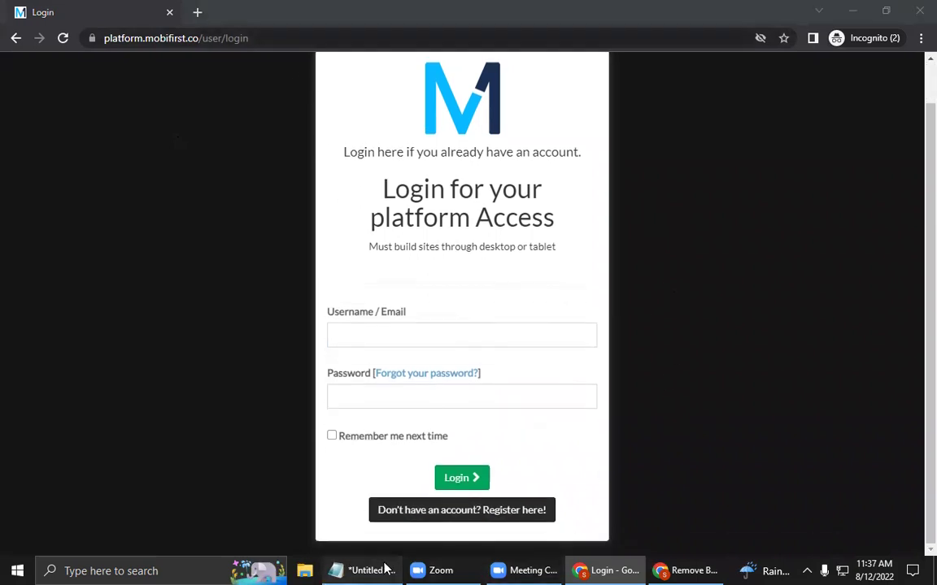
pyautogui.moveTo(323, 244); pyautogui.dragTo(183, 242)
pyautogui.rightClick(212, 241)
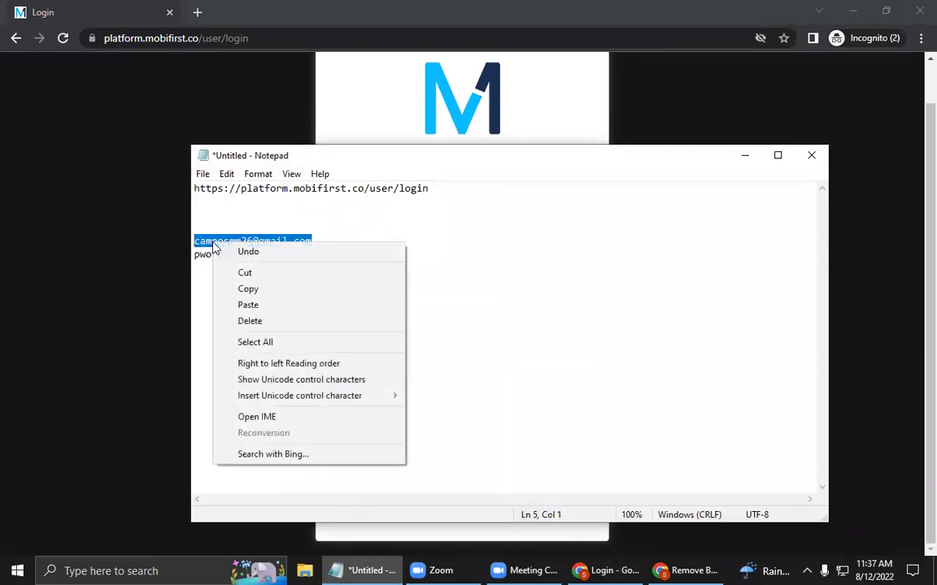
pyautogui.click(246, 290)
pyautogui.click(143, 247)
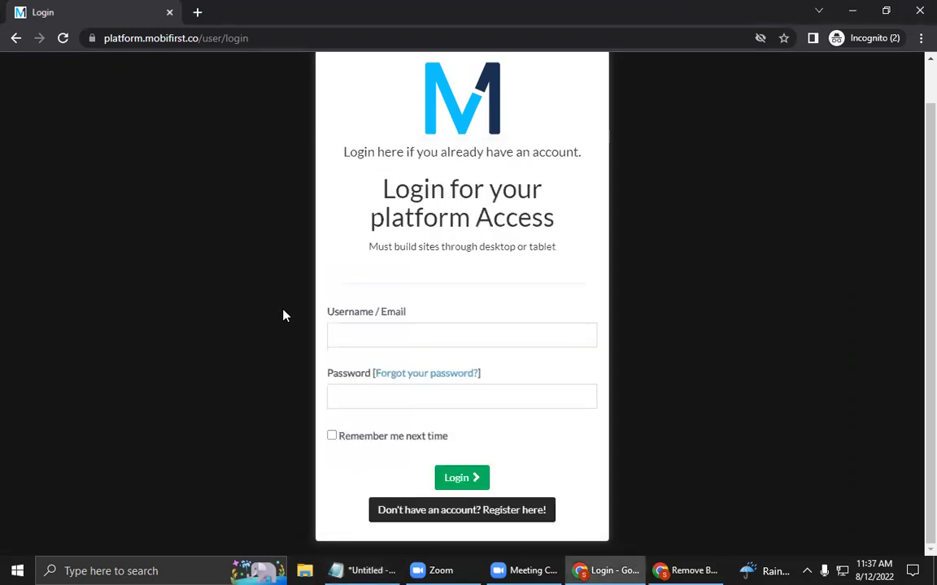
pyautogui.rightClick(352, 330)
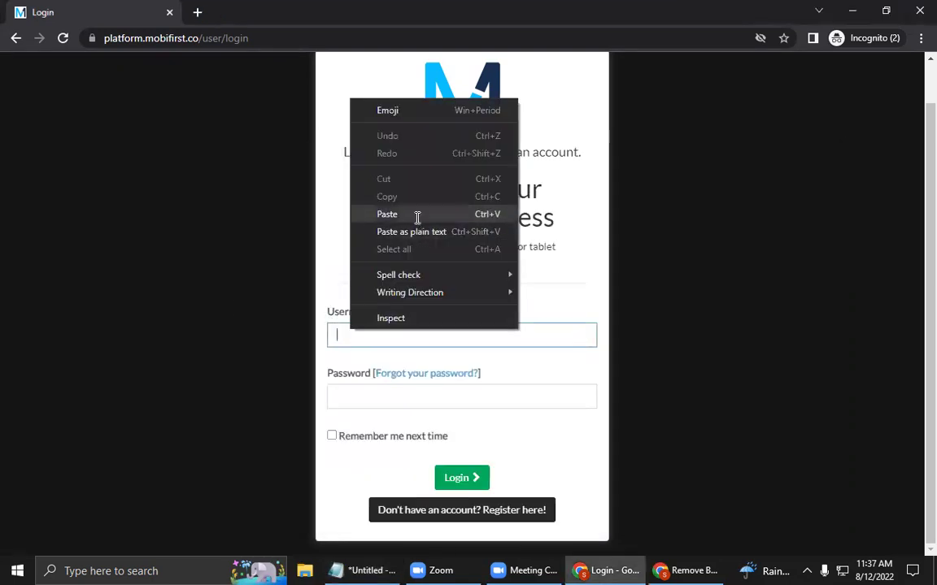
pyautogui.click(374, 195)
# Copy the account password from the Notepad notes into the Password field and log in to the platform
pyautogui.click(362, 570)
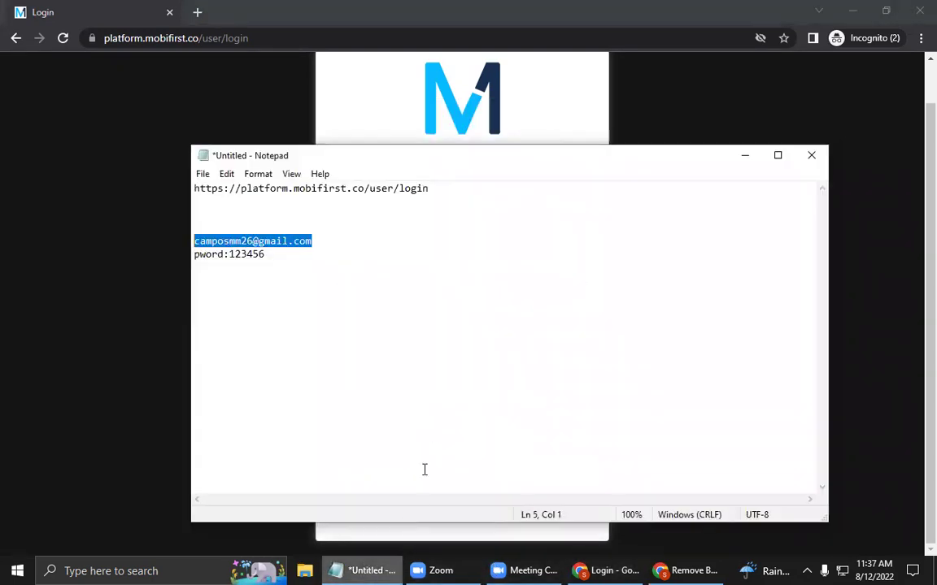
pyautogui.click(278, 257)
pyautogui.moveTo(279, 258); pyautogui.dragTo(231, 258)
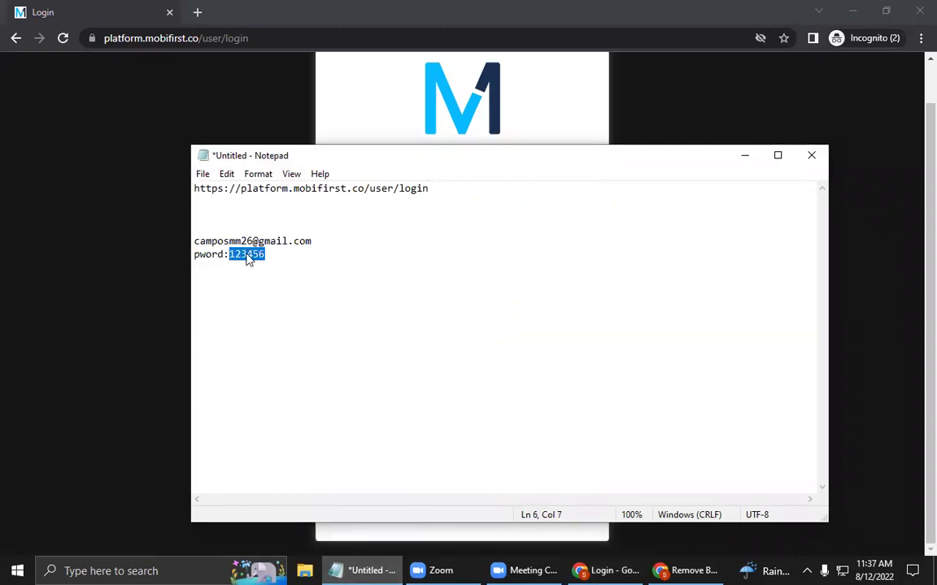
pyautogui.rightClick(247, 255)
pyautogui.click(303, 305)
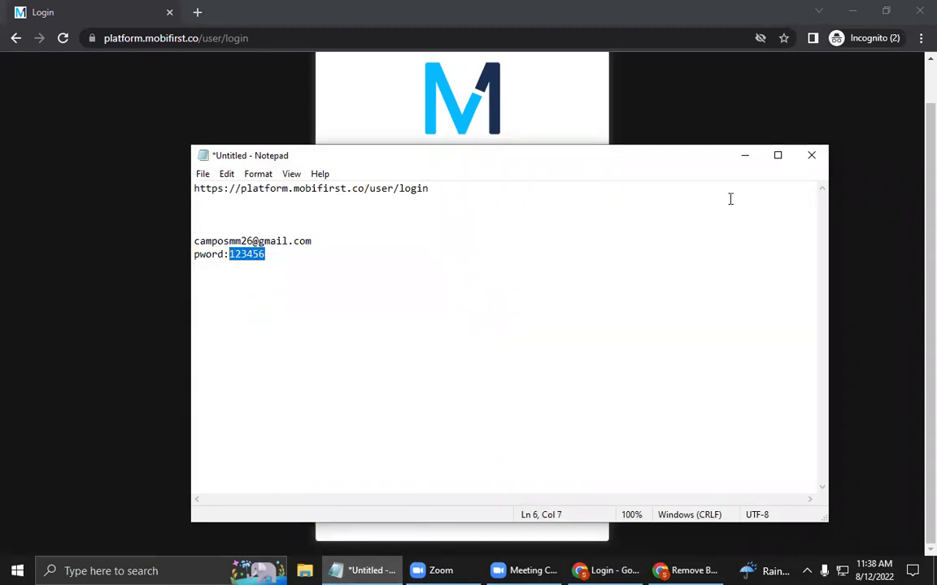
pyautogui.click(741, 157)
pyautogui.click(395, 398)
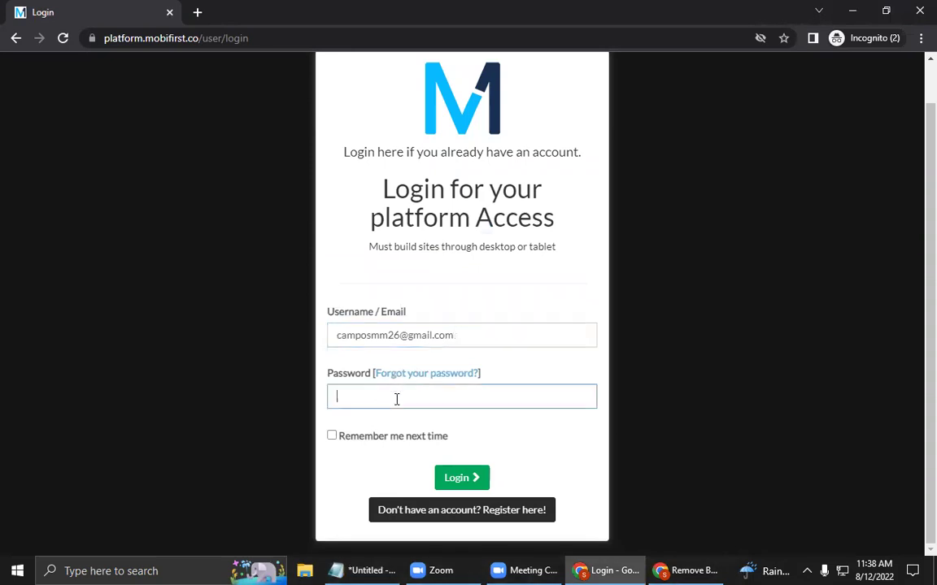
pyautogui.rightClick(396, 398)
pyautogui.click(457, 285)
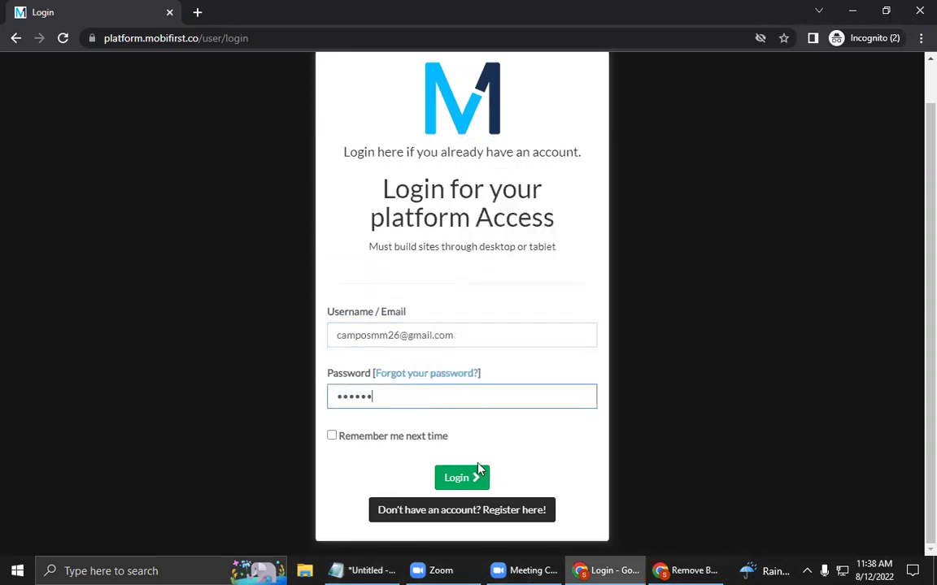
pyautogui.press('Return')
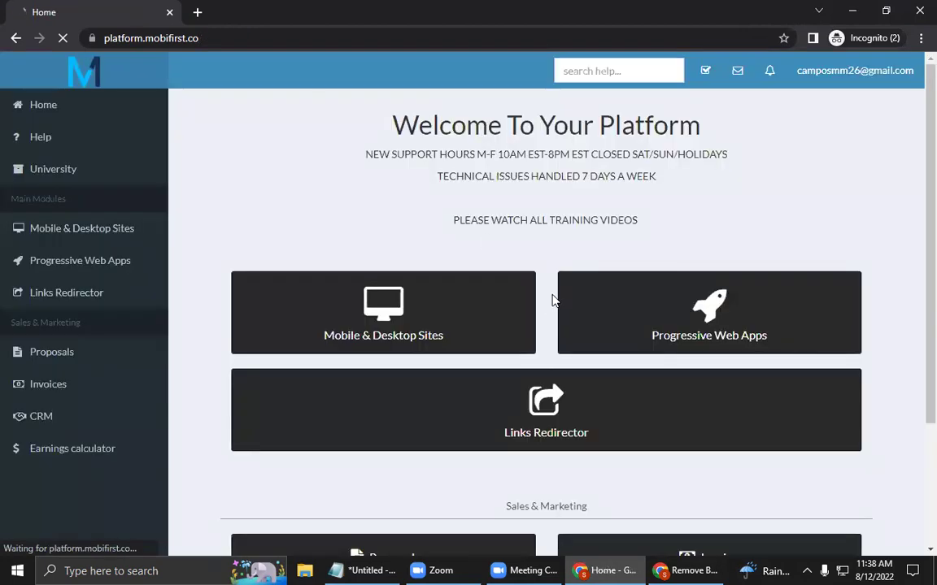
# Open the Mobile & Desktop Sites list and start creating a new site with the ready-made template wizard
pyautogui.click(105, 235)
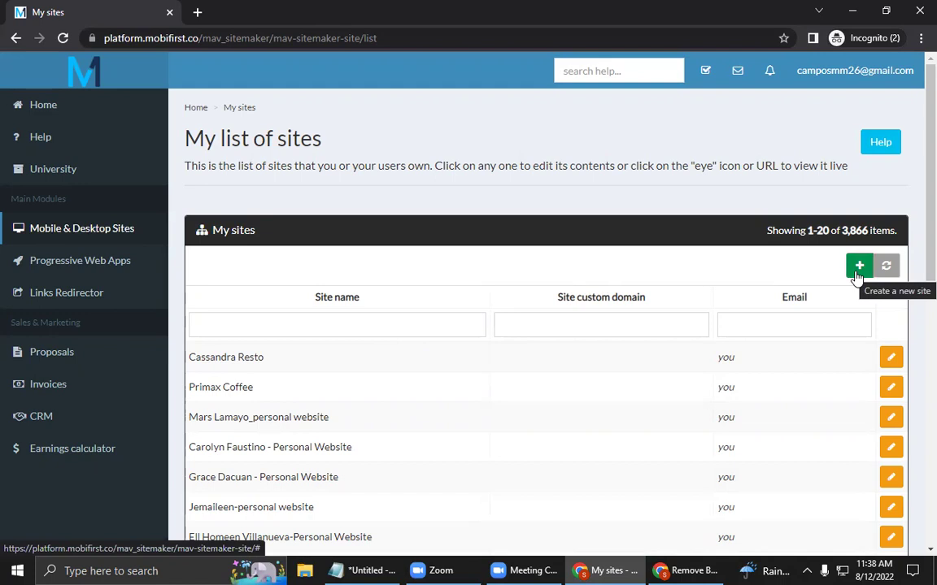
pyautogui.scroll(-5, 855, 276)
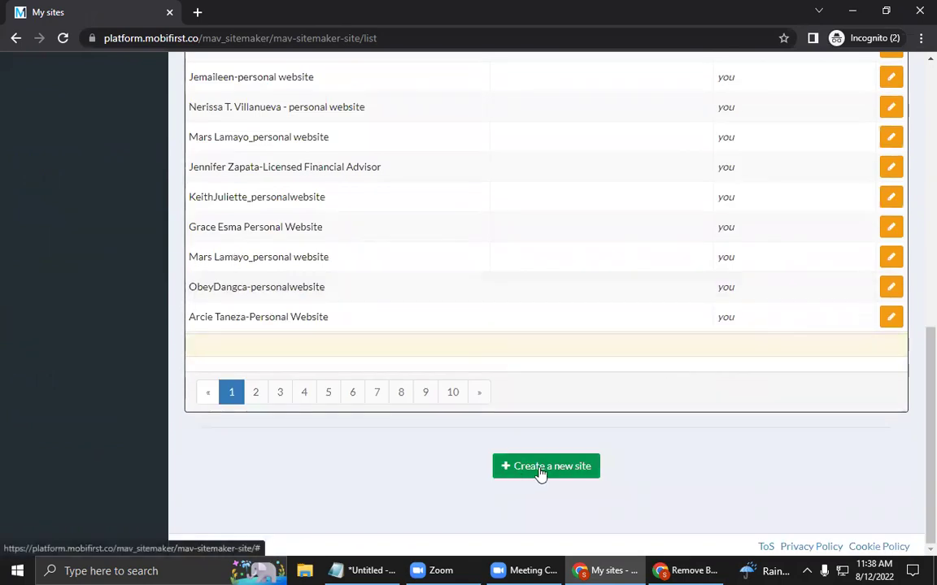
pyautogui.click(546, 472)
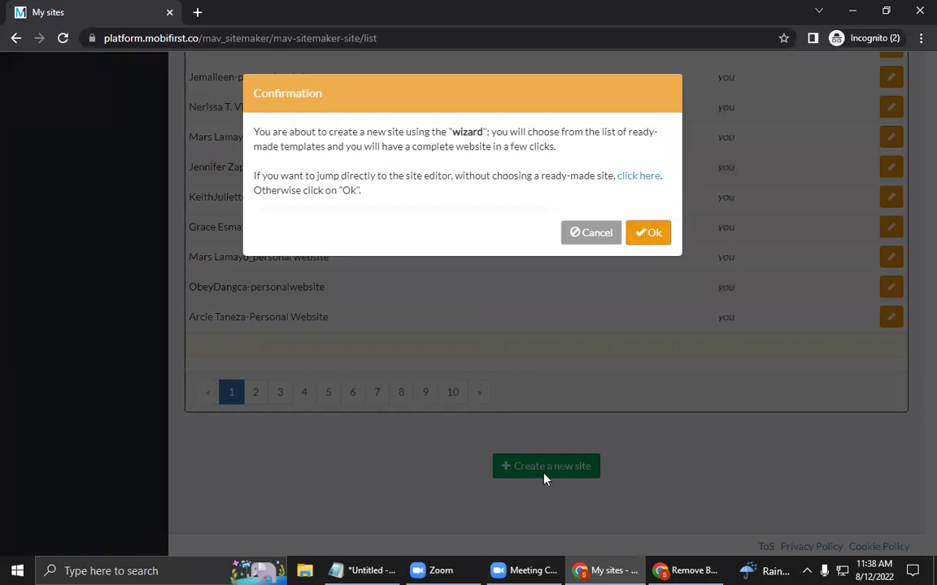
pyautogui.click(655, 236)
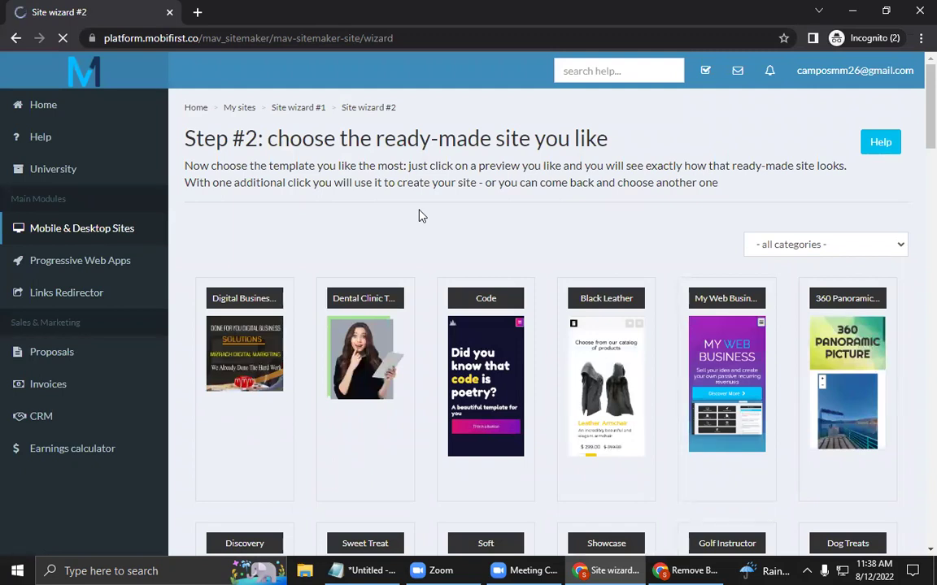
# Choose the Digital Business Partners Templates ready-made site and confirm using it to create the new site
pyautogui.scroll(-1, 419, 216)
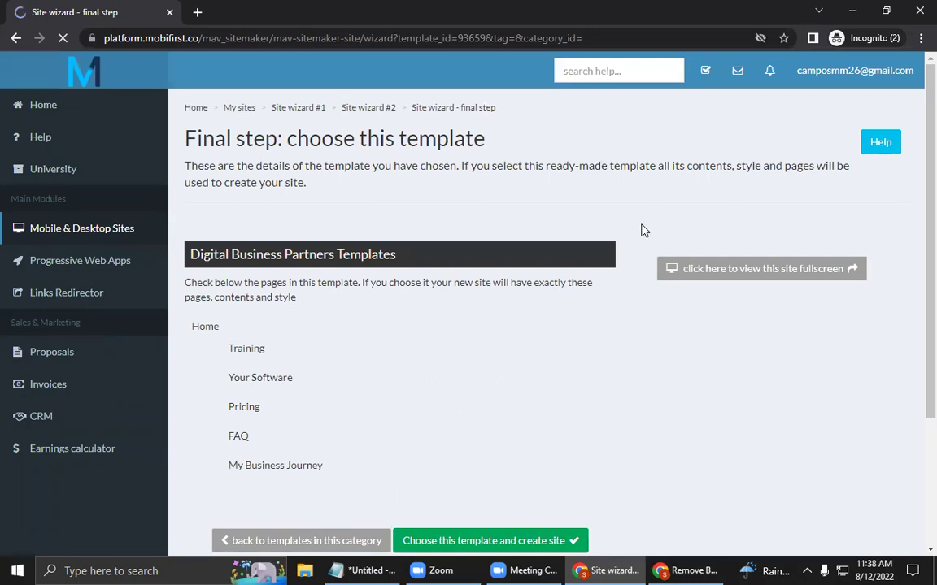
pyautogui.scroll(-1, 627, 220)
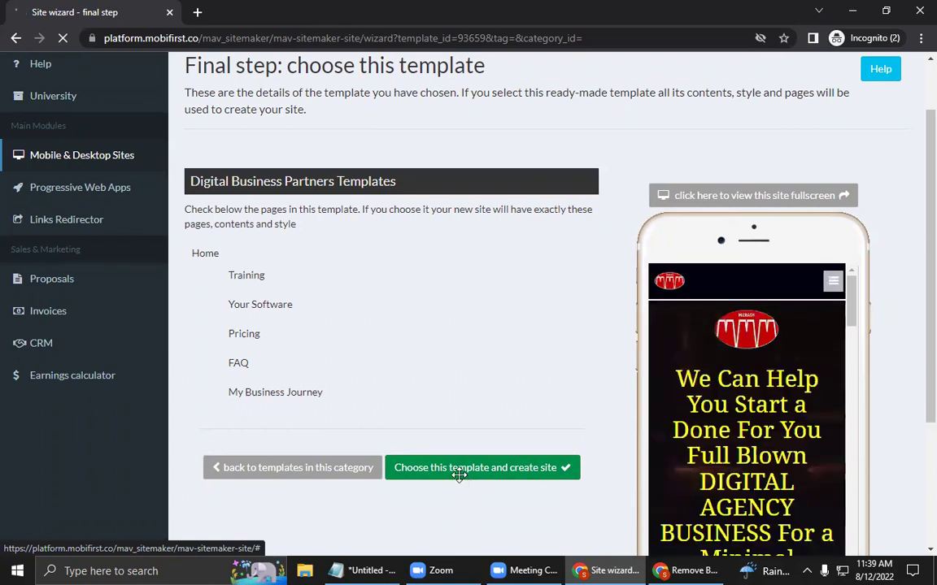
pyautogui.scroll(1, 459, 479)
pyautogui.scroll(-1, 450, 543)
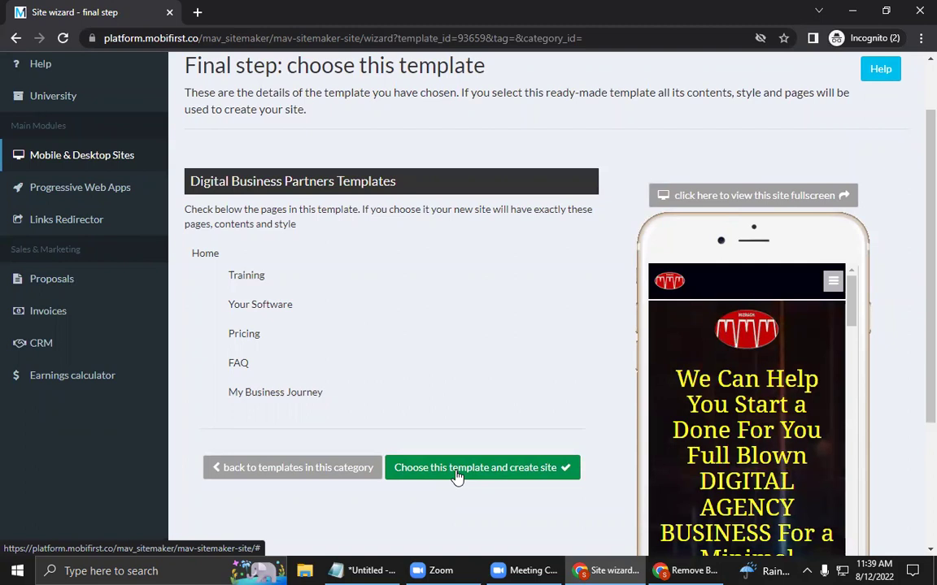
pyautogui.click(457, 470)
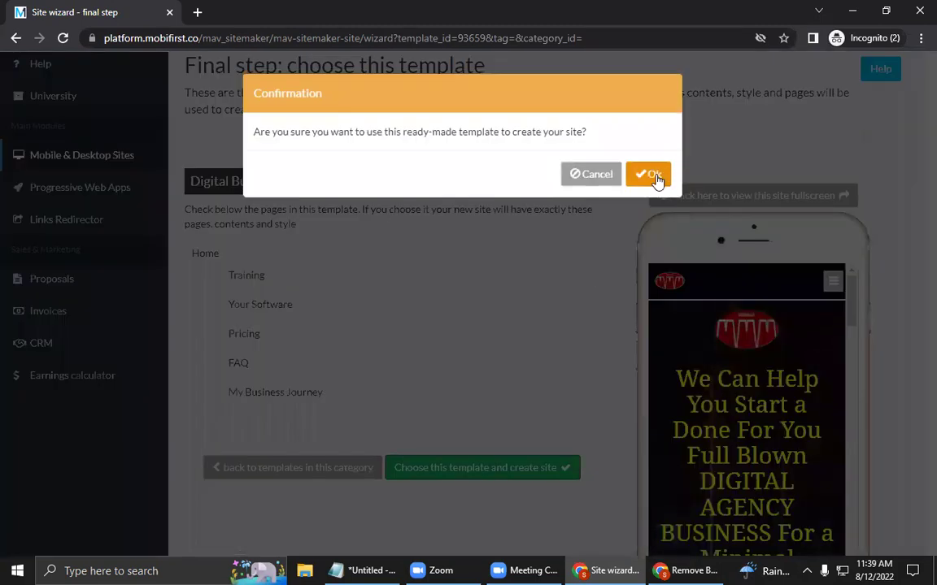
pyautogui.click(654, 179)
# Enter the site owner's full name as the new site's name and create the site
pyautogui.click(476, 157)
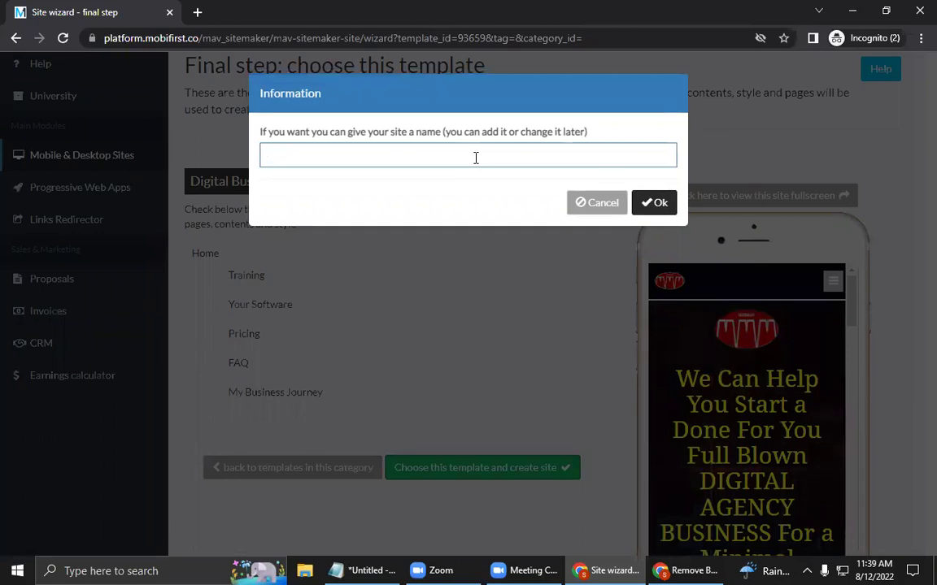
pyautogui.write('Juan')
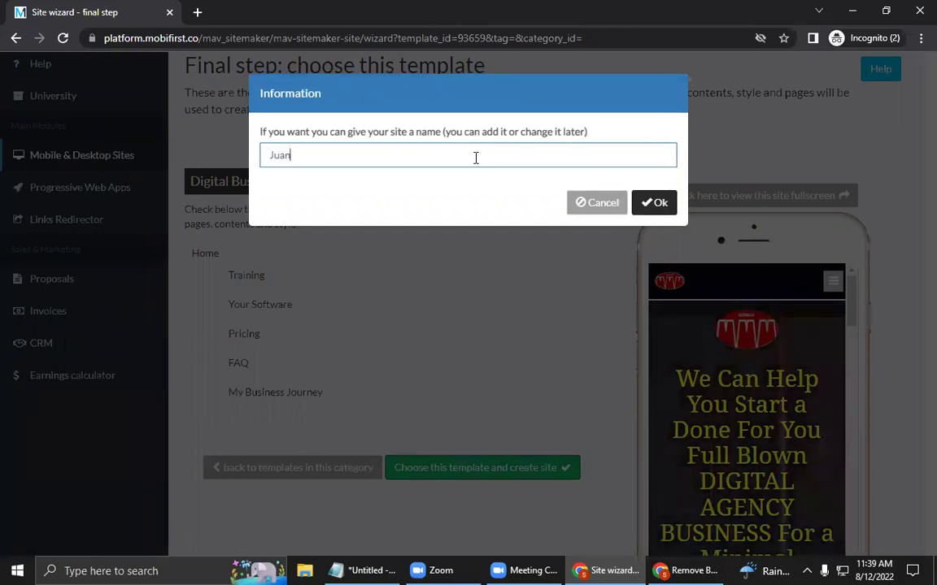
pyautogui.write(' Delacruz')
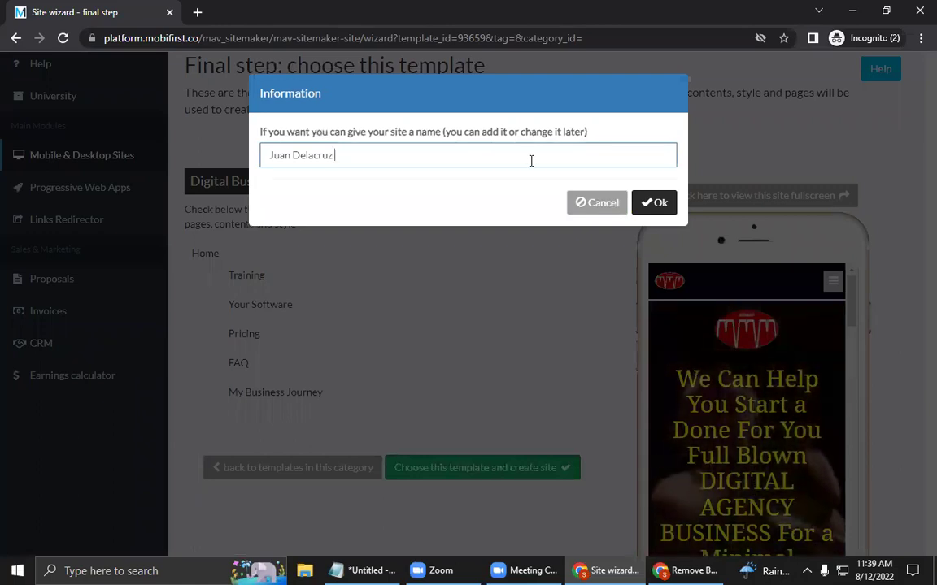
pyautogui.click(660, 209)
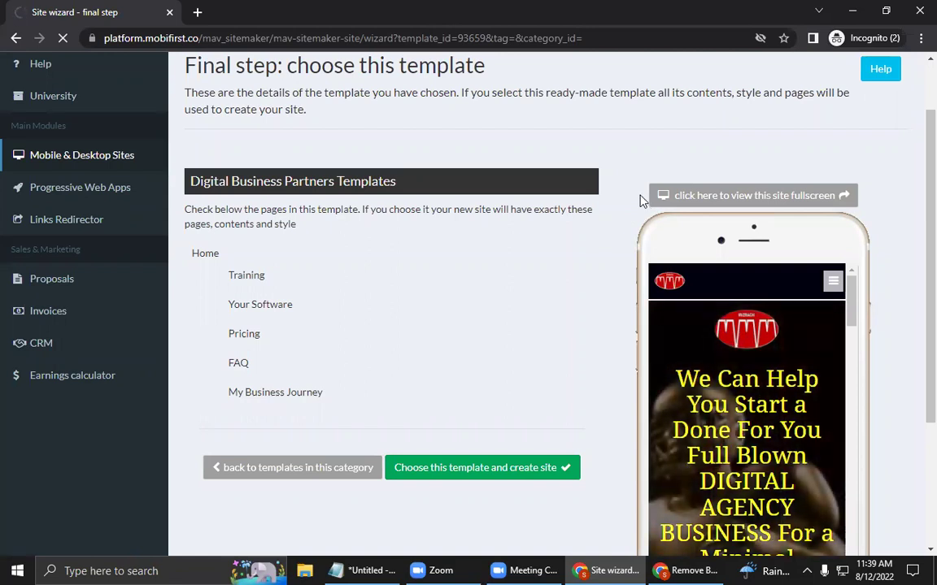
pyautogui.scroll(-2, 638, 200)
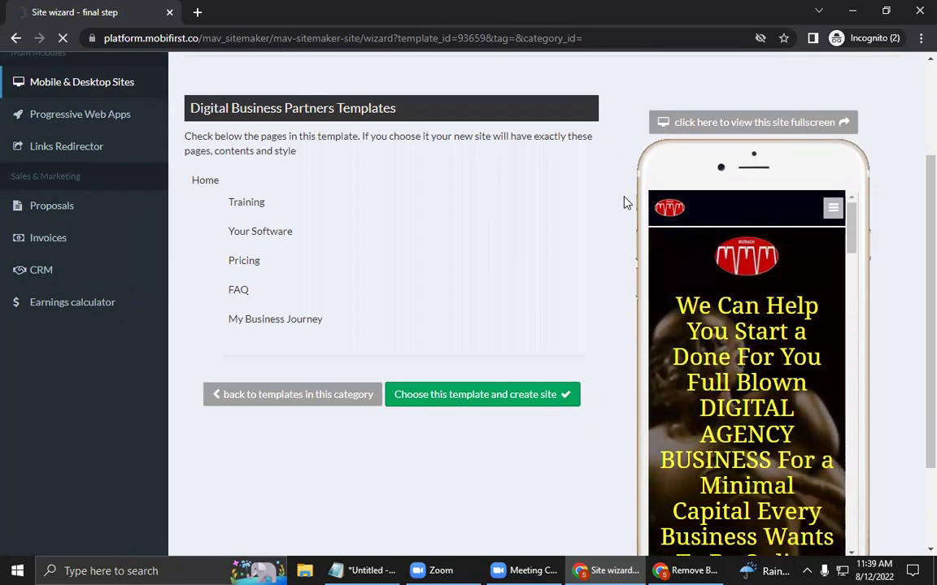
pyautogui.scroll(-2, 630, 201)
pyautogui.moveTo(854, 169); pyautogui.dragTo(859, 329)
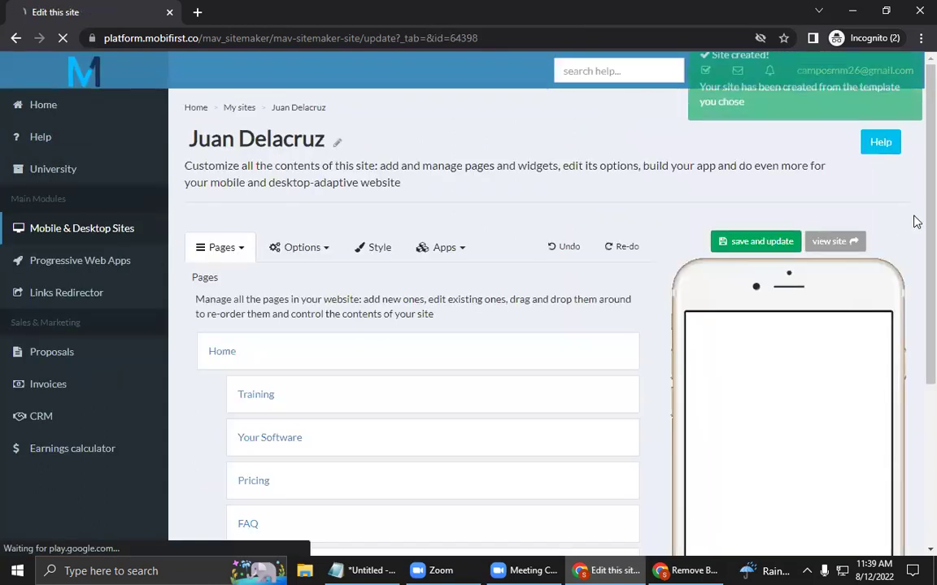
# Open for editing the content block with the person's name and job title near the end of the home page preview
pyautogui.scroll(-1, 916, 221)
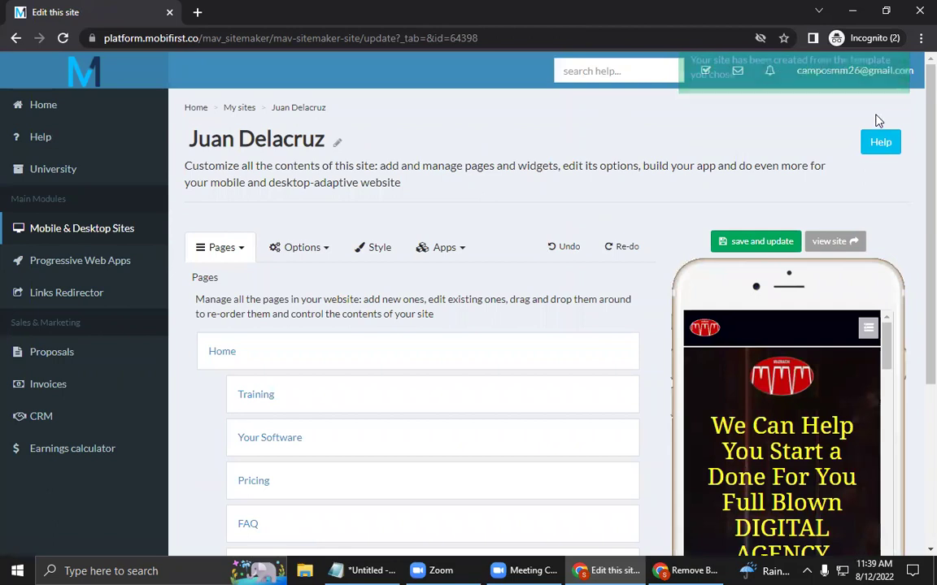
pyautogui.scroll(-5, 908, 204)
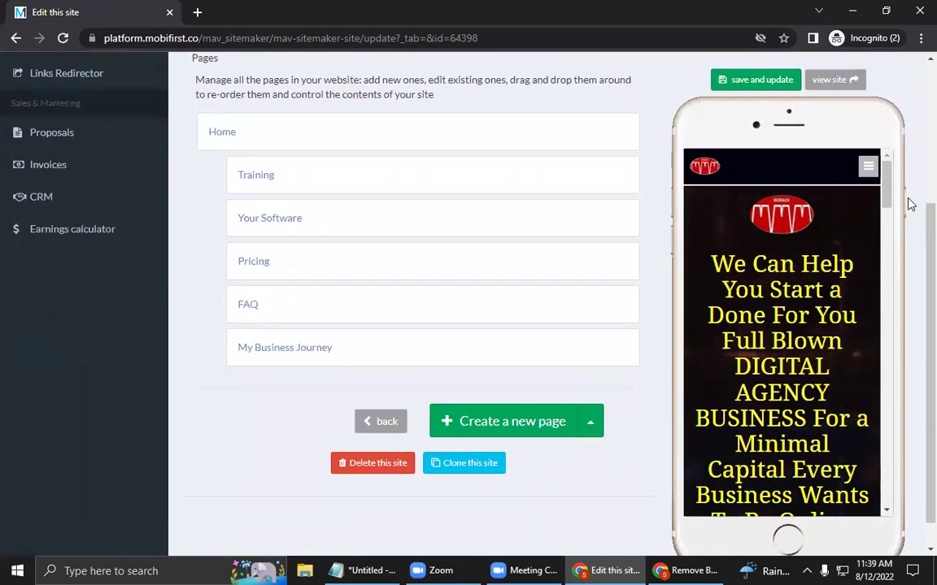
pyautogui.scroll(2, 908, 205)
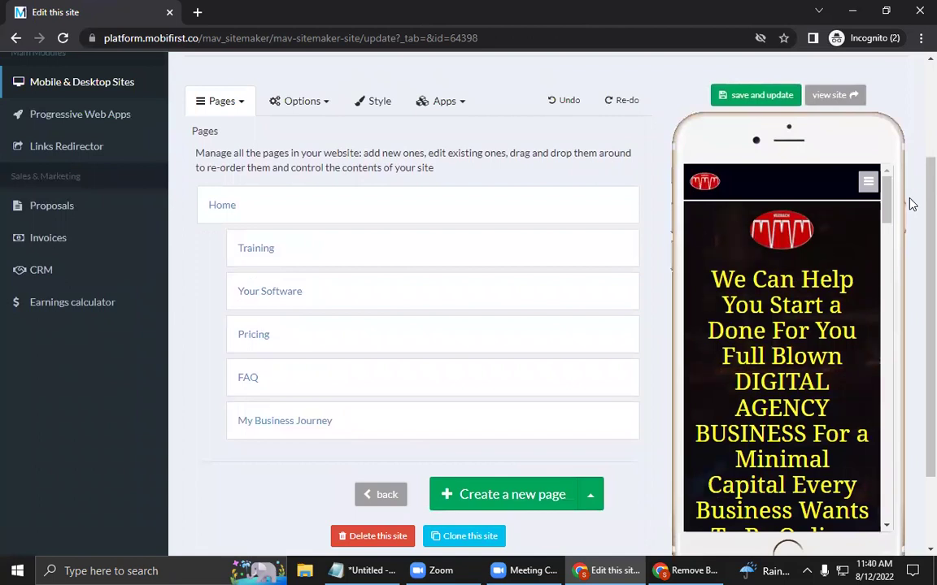
pyautogui.scroll(-3, 911, 204)
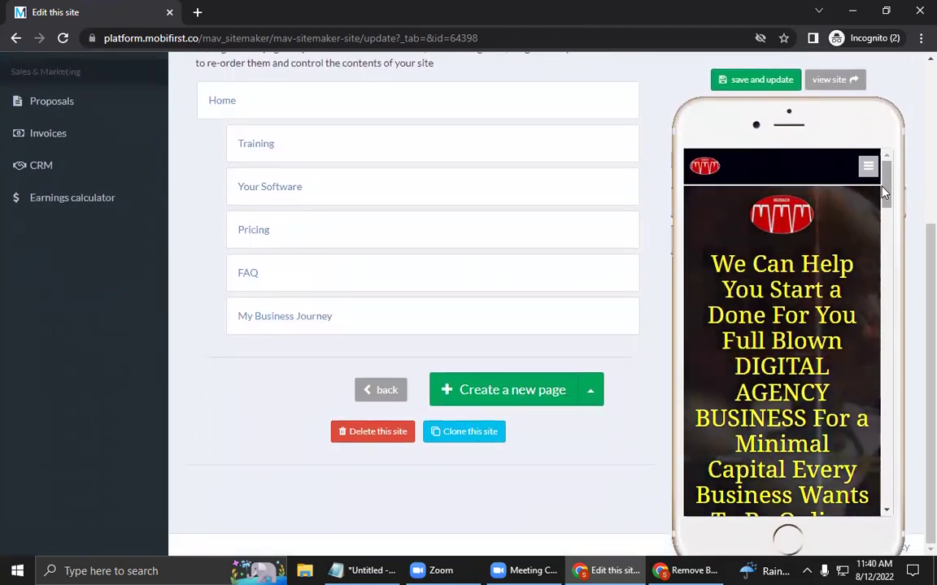
pyautogui.moveTo(886, 190); pyautogui.dragTo(892, 466)
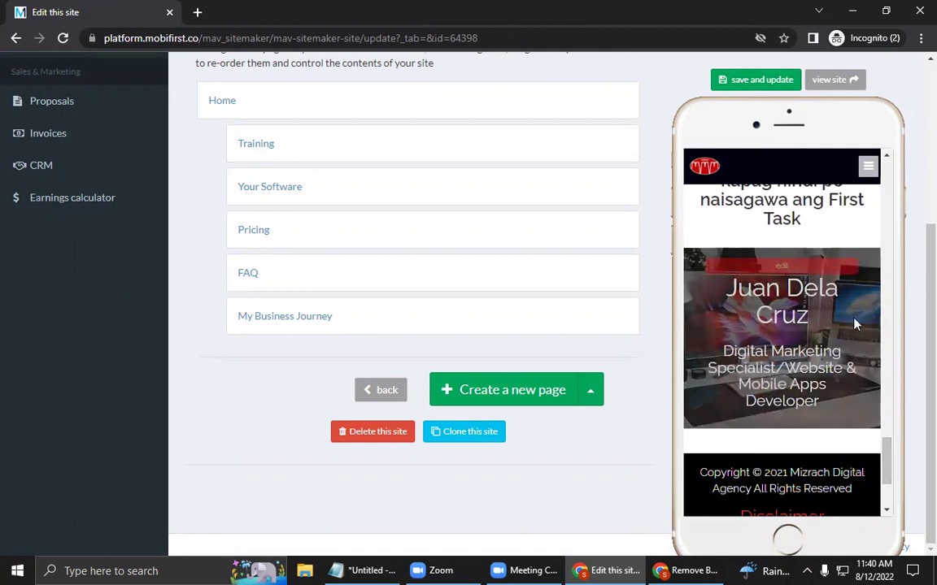
pyautogui.click(780, 271)
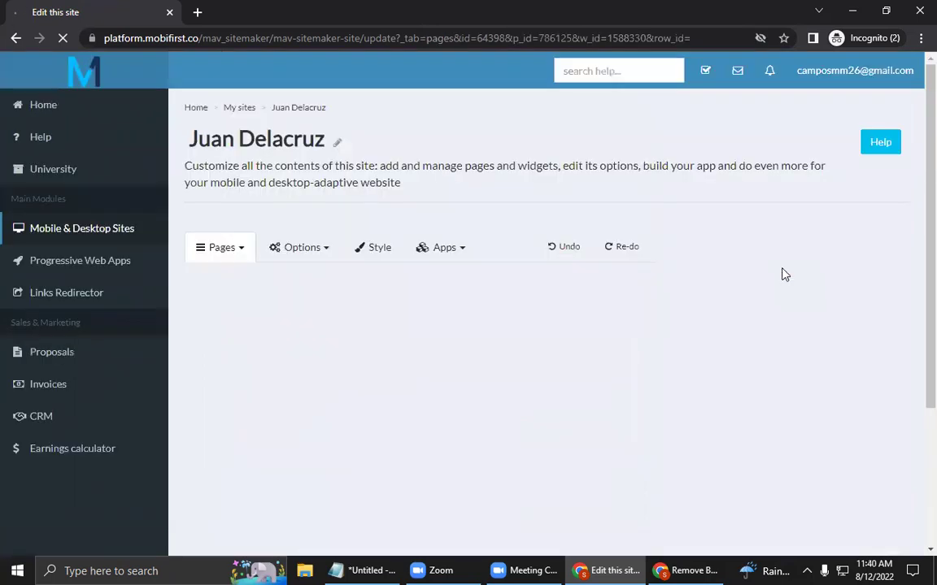
# Replace the content block's main title with "Personal Player"
pyautogui.scroll(-3, 748, 271)
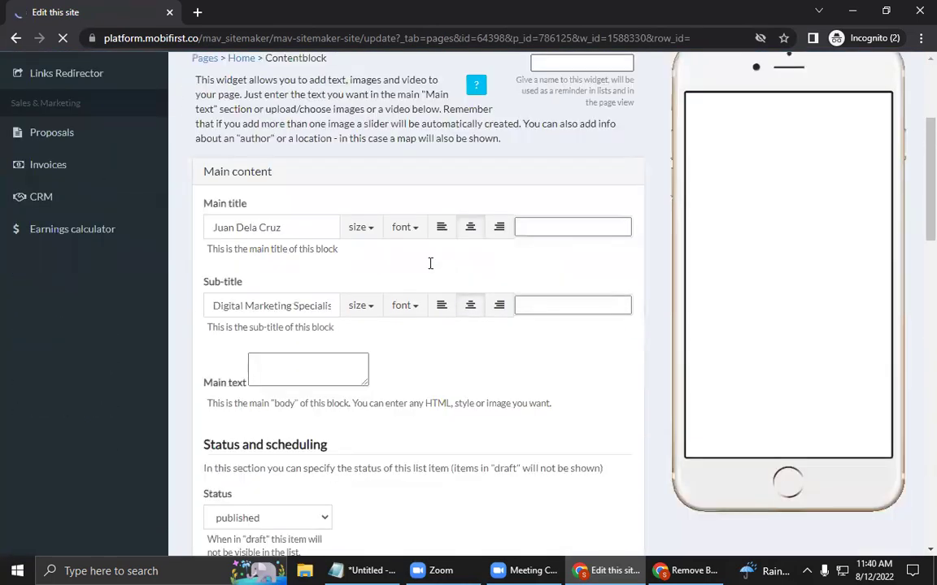
pyautogui.moveTo(309, 227); pyautogui.dragTo(177, 234)
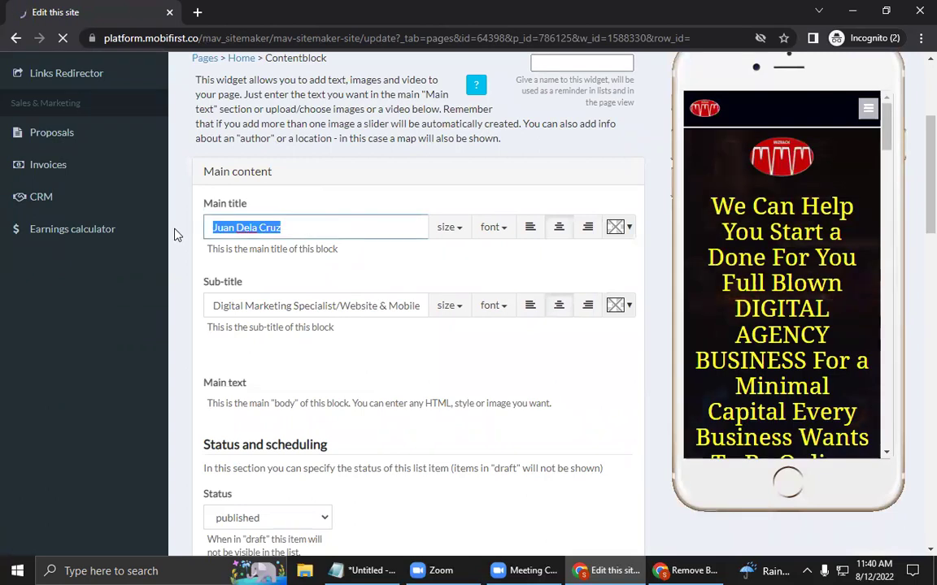
pyautogui.scroll(3, 177, 234)
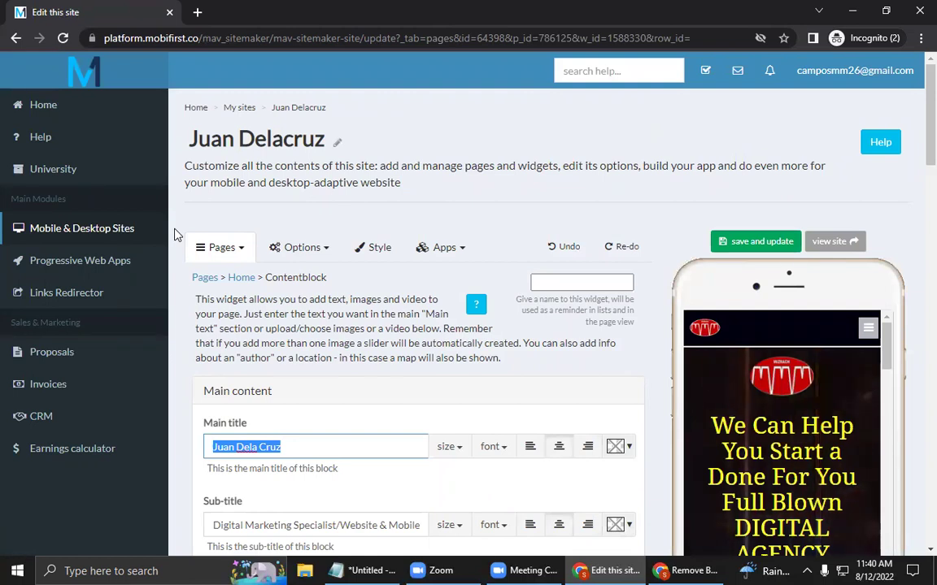
pyautogui.write('POe')
pyautogui.press('BackSpace')
pyautogui.press('BackSpace')
pyautogui.write('ersonal')
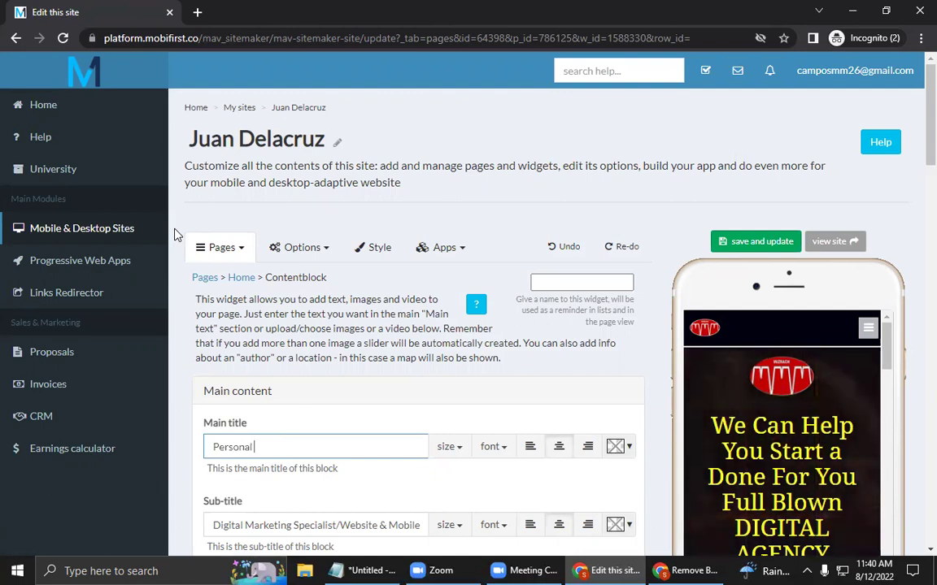
pyautogui.write(' Player')
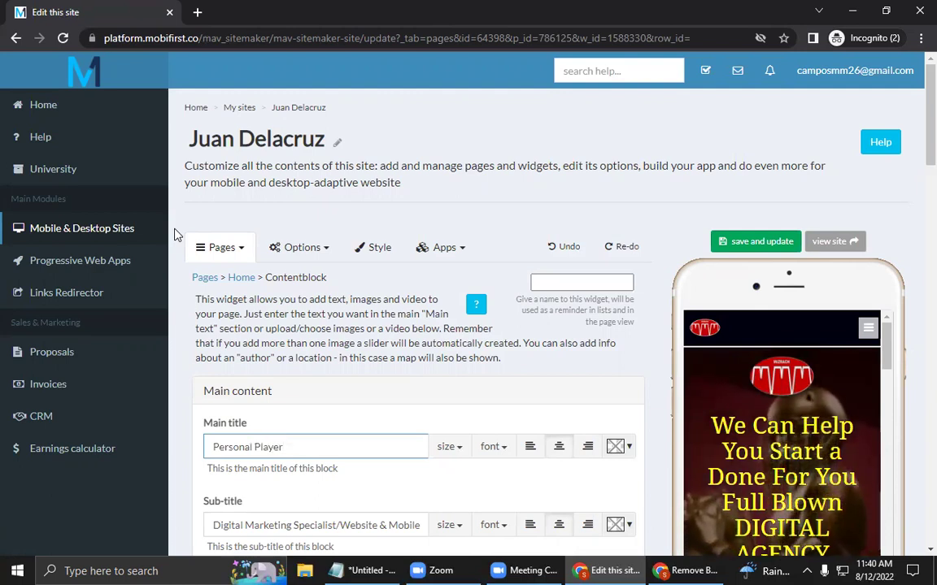
# Set the main title's text size to 56px
pyautogui.scroll(-1, 392, 302)
pyautogui.scroll(-1, 392, 303)
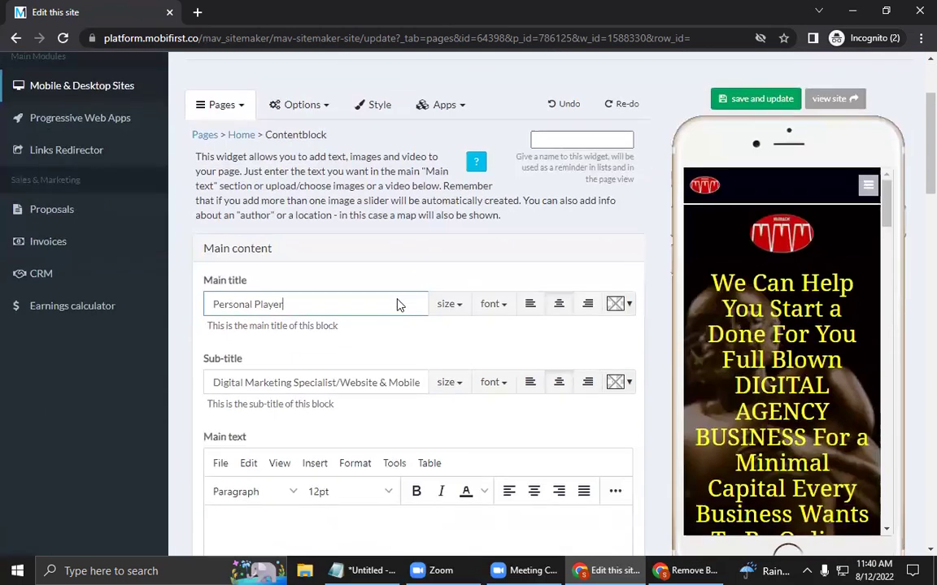
pyautogui.click(461, 300)
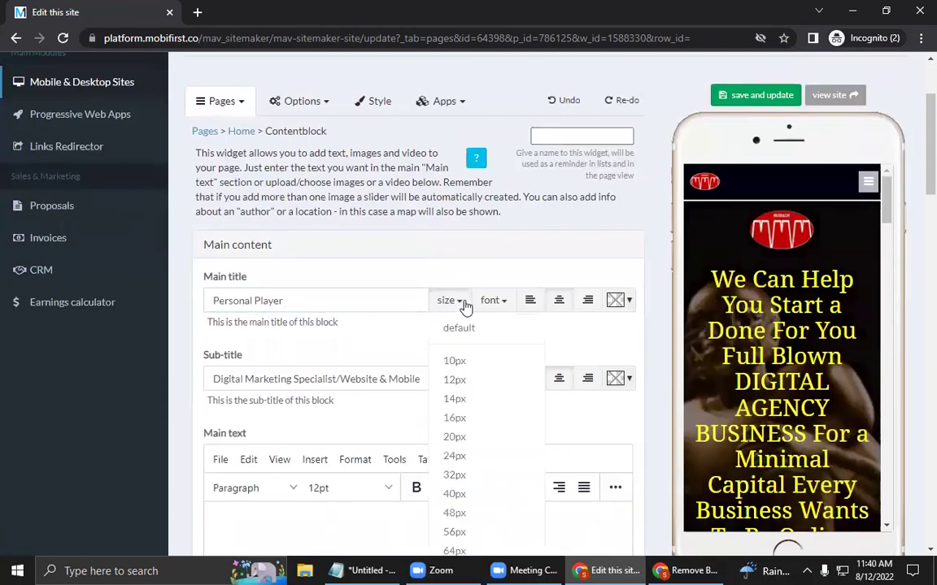
pyautogui.scroll(-2, 465, 307)
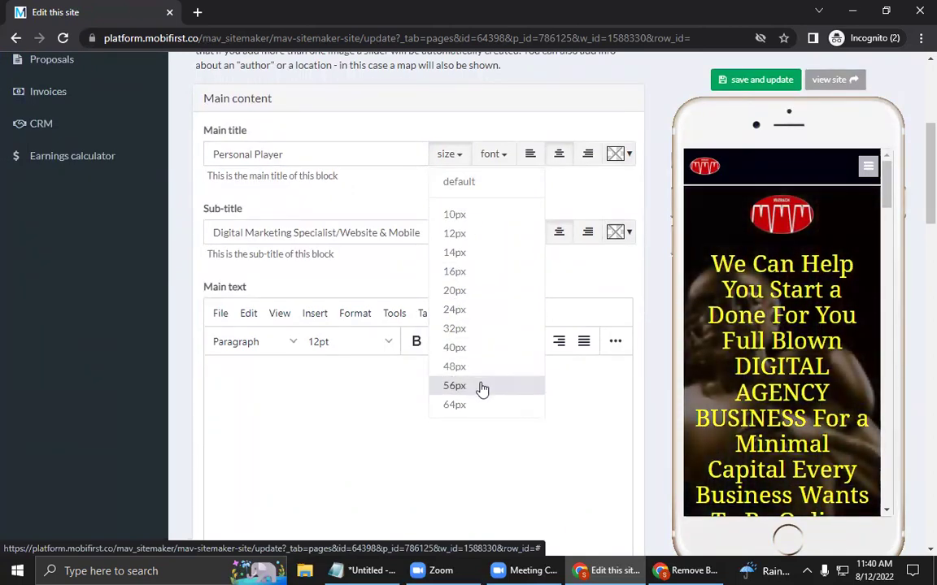
pyautogui.click(454, 386)
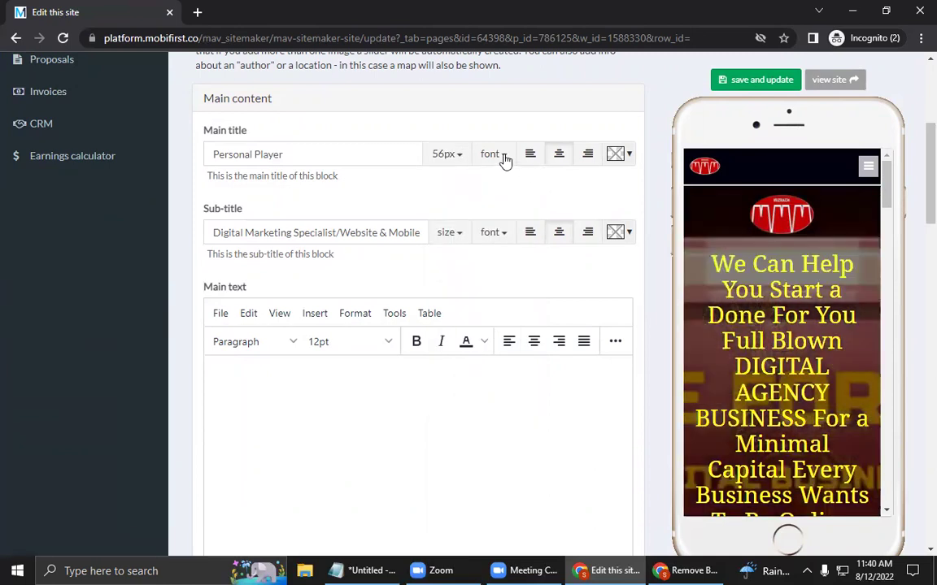
# Change the main title's font to Pacifico
pyautogui.click(505, 160)
pyautogui.scroll(-2, 510, 209)
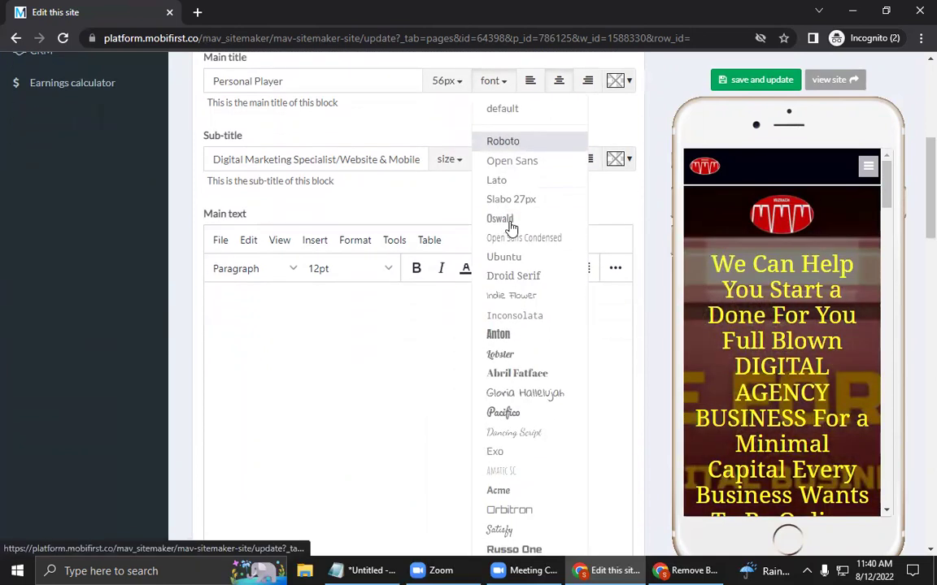
pyautogui.scroll(-1, 517, 262)
pyautogui.scroll(-1, 516, 320)
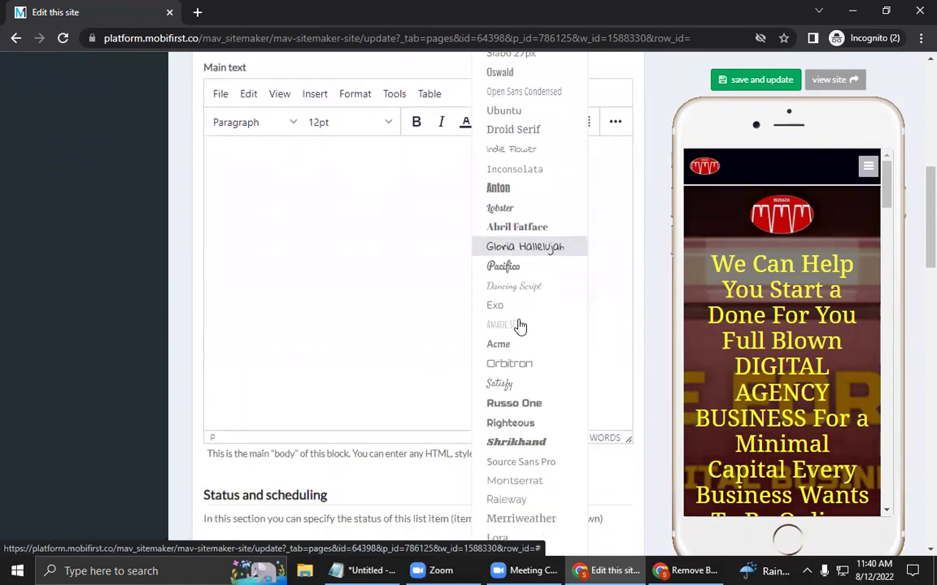
pyautogui.scroll(-1, 528, 370)
pyautogui.scroll(-1, 525, 398)
pyautogui.scroll(3, 524, 403)
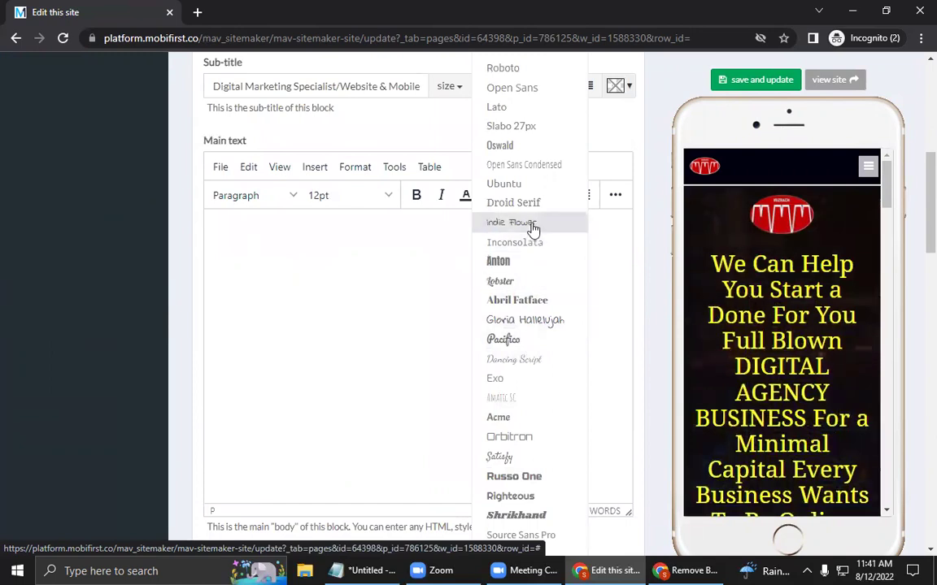
pyautogui.click(539, 346)
pyautogui.scroll(2, 535, 344)
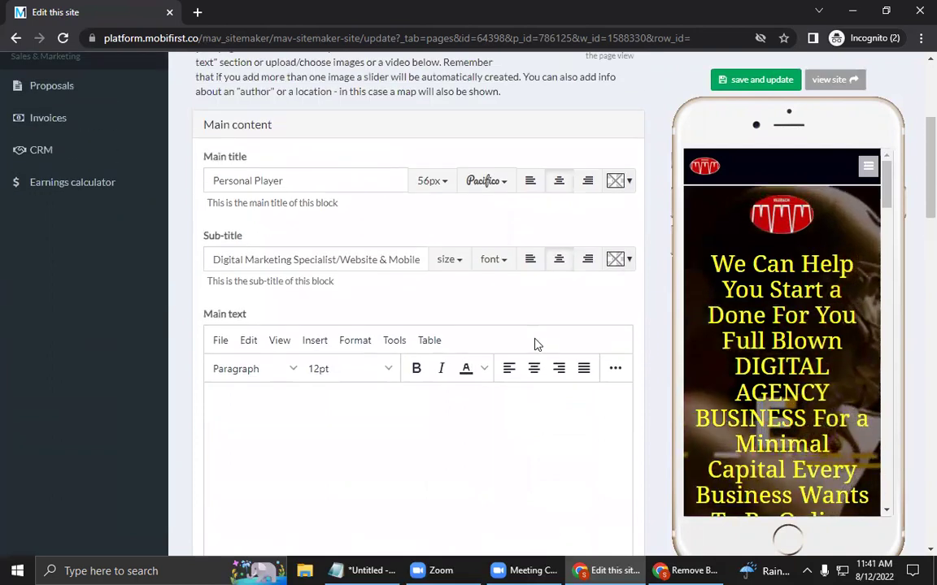
# Set the main title's text color to the light cyan swatch #ccffff
pyautogui.scroll(1, 535, 344)
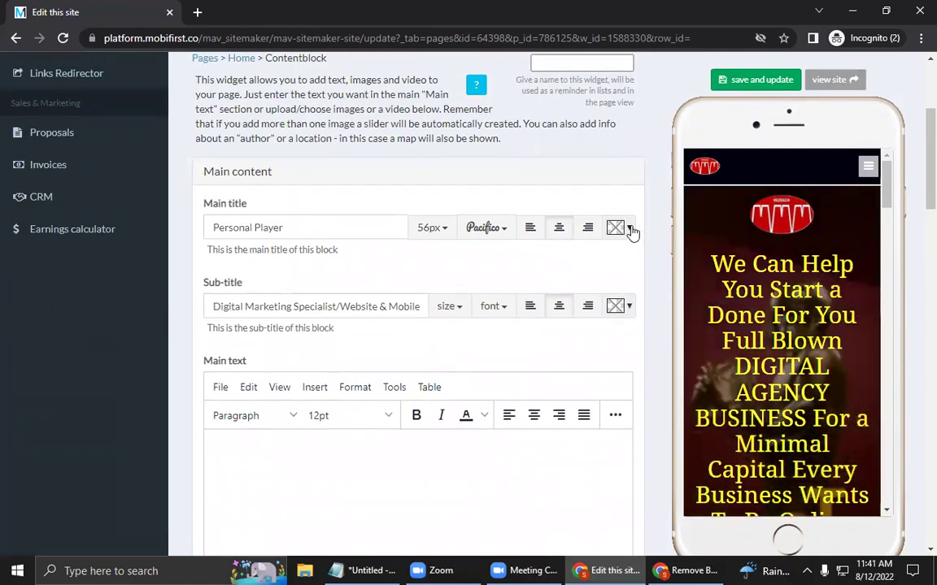
pyautogui.click(631, 231)
pyautogui.scroll(3, 630, 232)
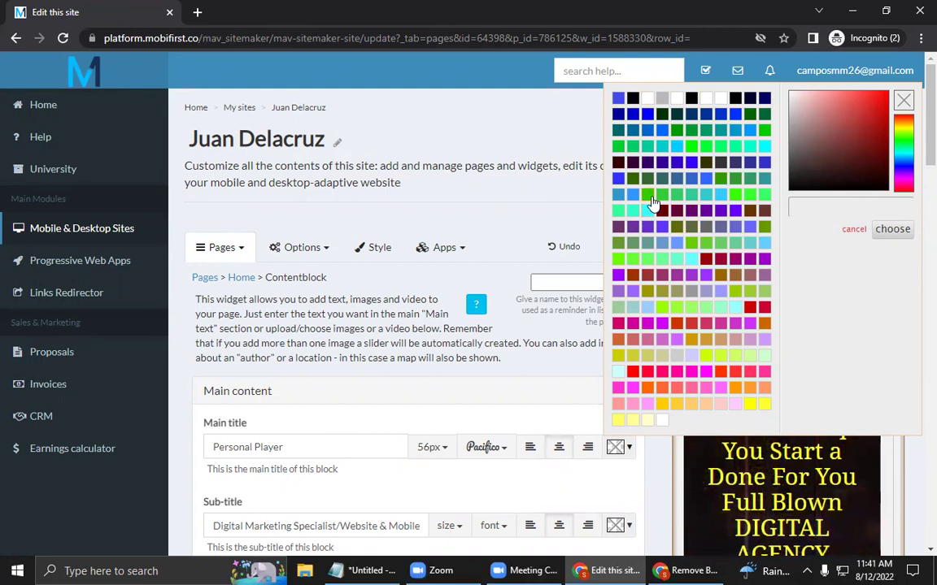
pyautogui.click(663, 99)
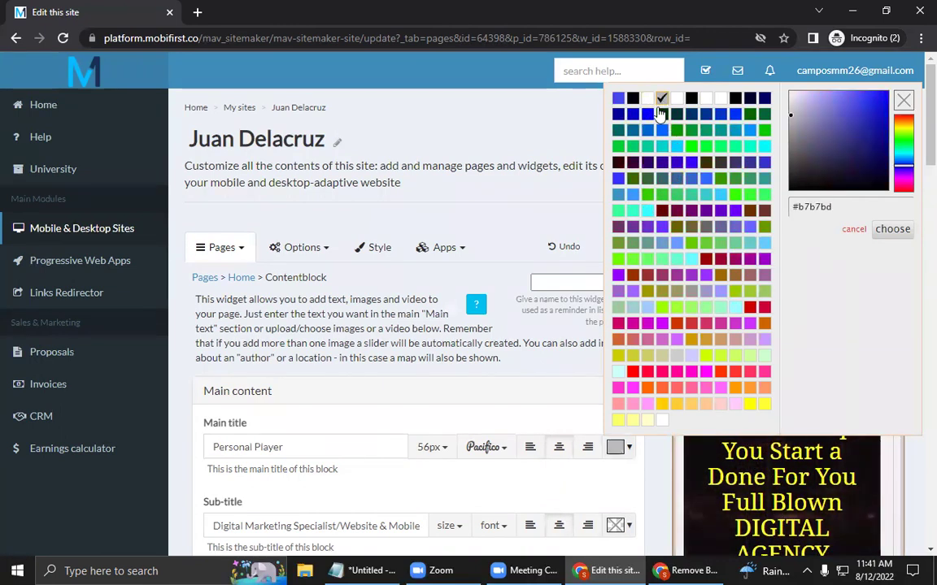
pyautogui.click(619, 372)
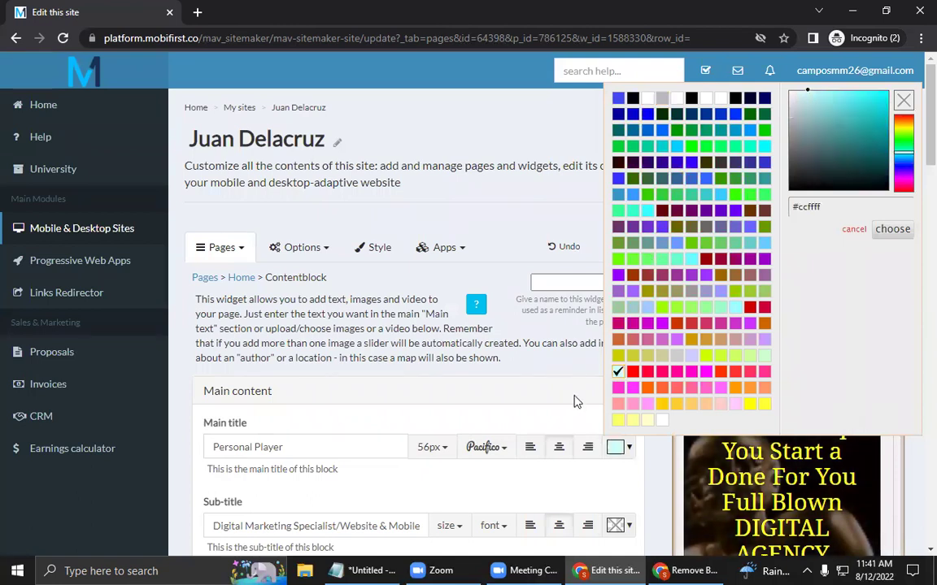
pyautogui.click(576, 401)
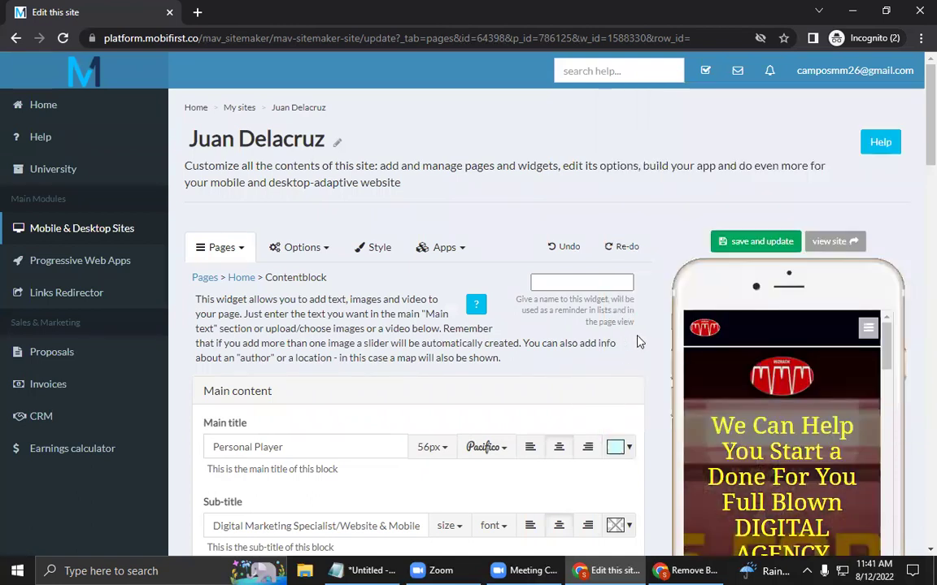
# Save the changes made to the content block
pyautogui.scroll(-1, 655, 308)
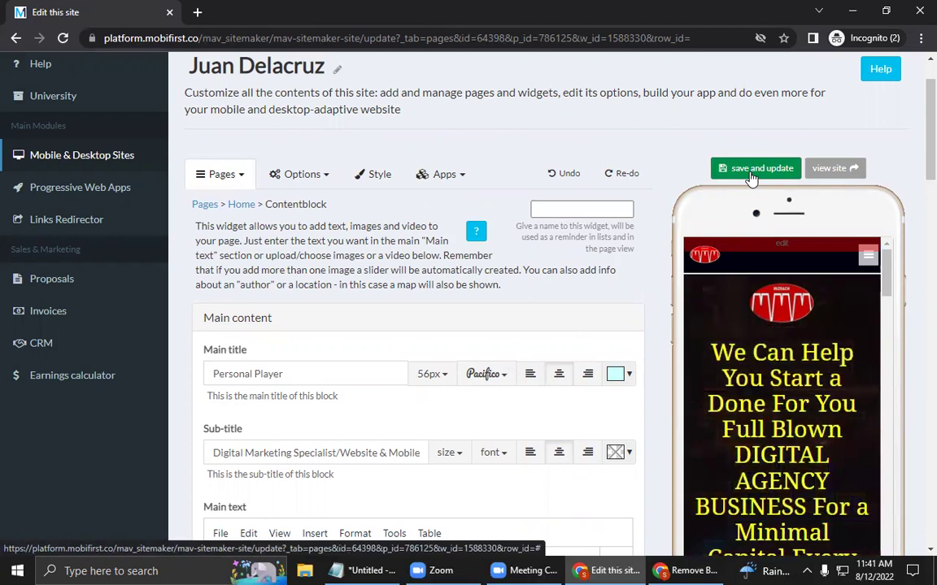
pyautogui.scroll(-2, 605, 338)
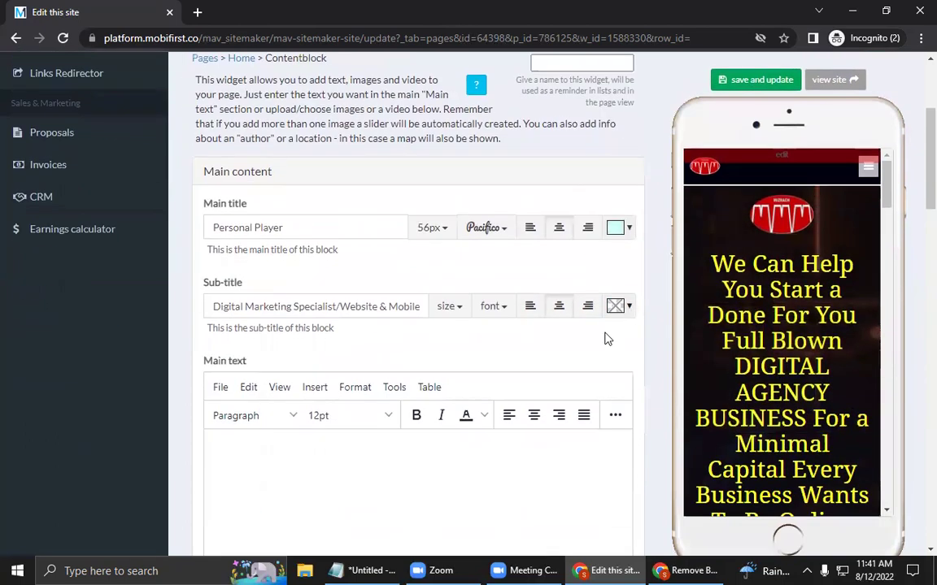
pyautogui.click(762, 80)
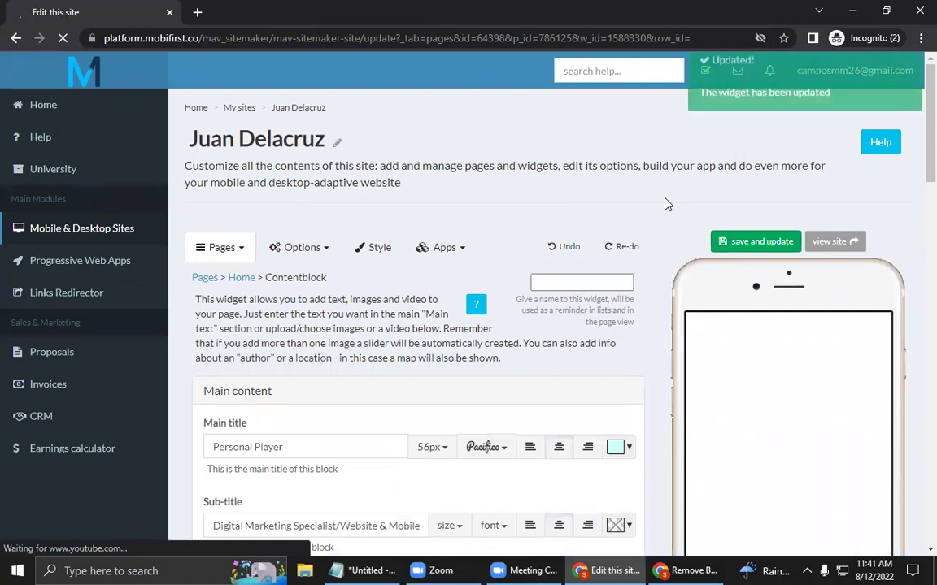
# Open the live site in a new tab and check the restyled Personal Player block near the end of the home page
pyautogui.scroll(-1, 665, 201)
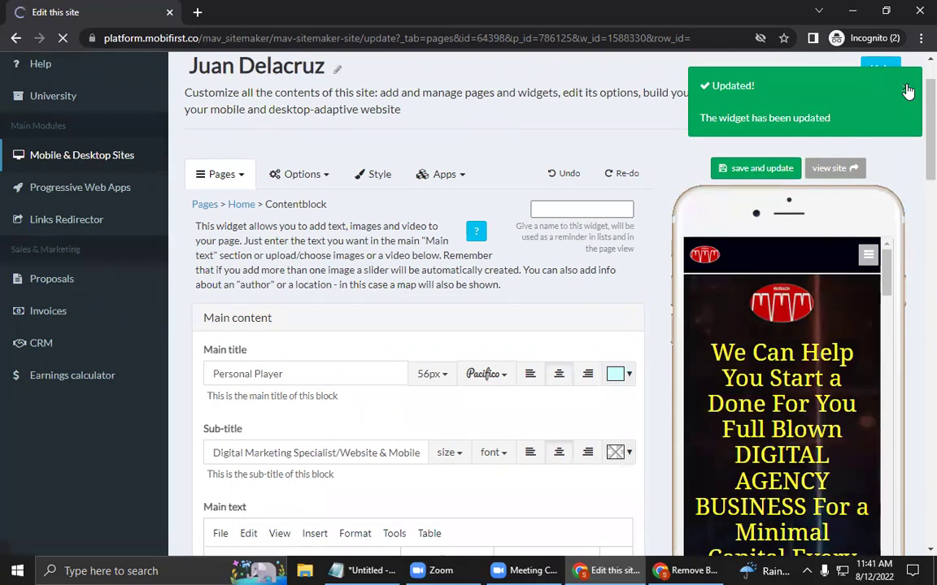
pyautogui.scroll(1, 853, 211)
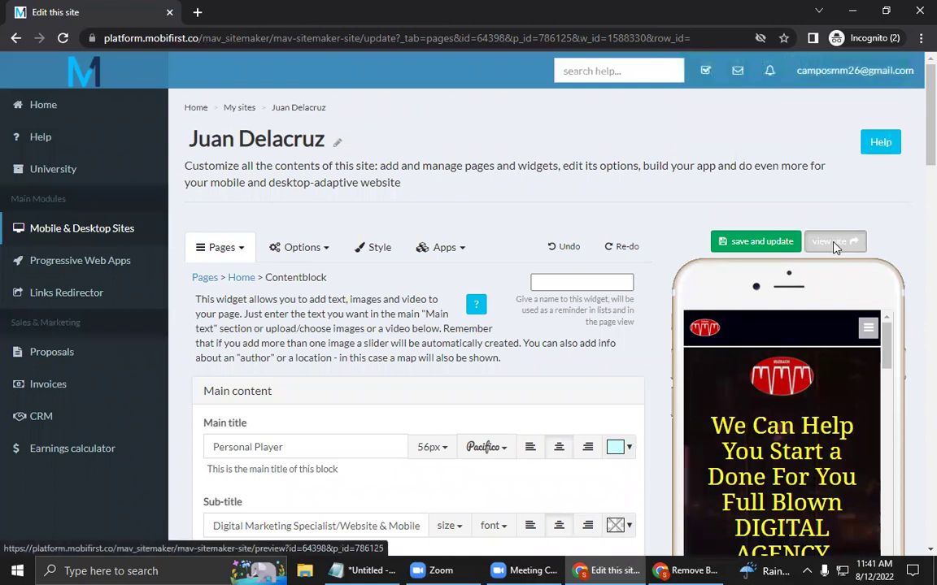
pyautogui.click(835, 245)
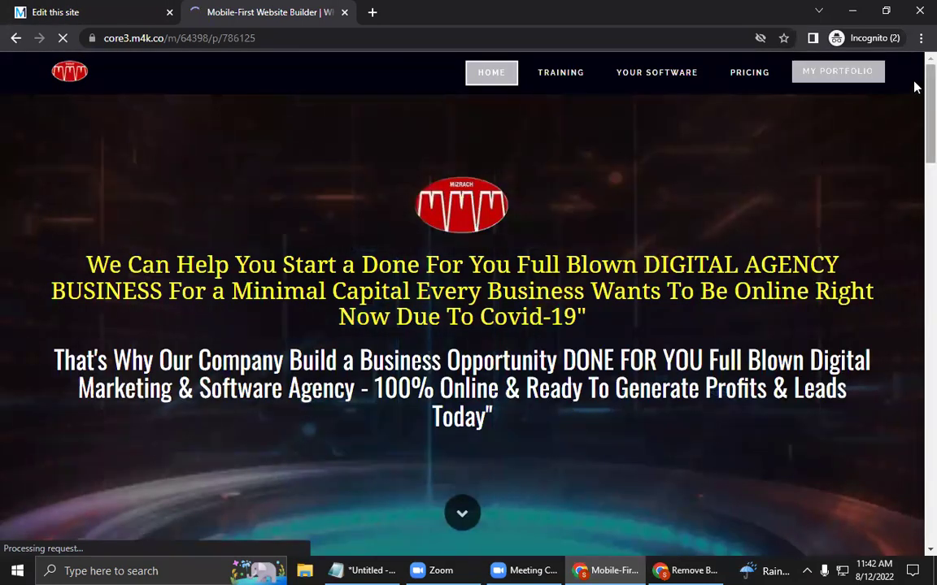
pyautogui.scroll(-7, 915, 130)
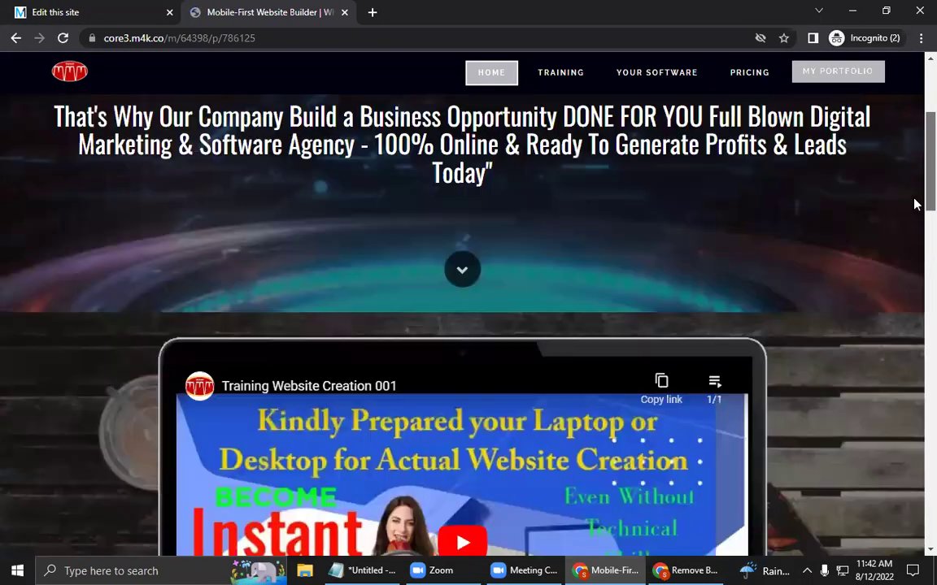
pyautogui.scroll(-12, 914, 310)
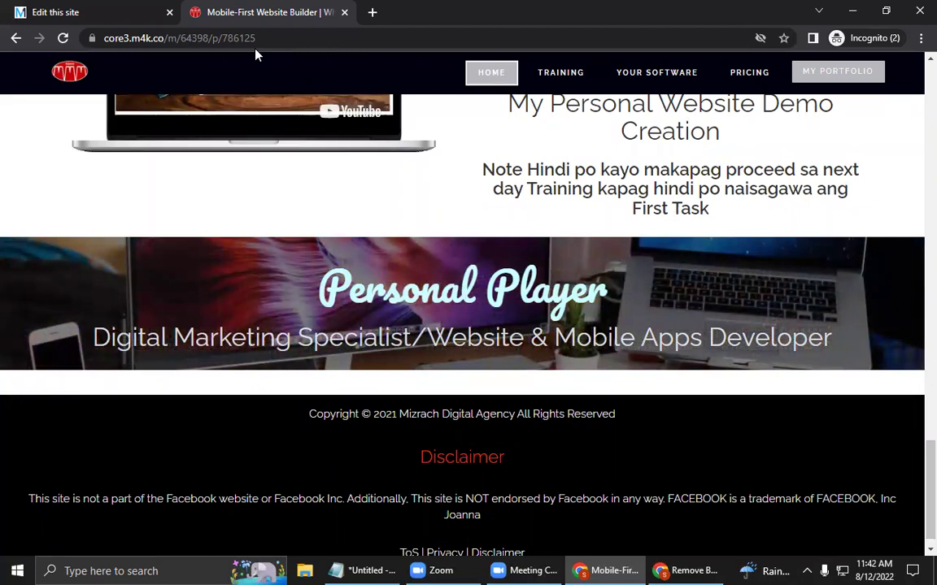
# Return to the site editor and examine the content block's image, slider, video and button settings
pyautogui.click(113, 12)
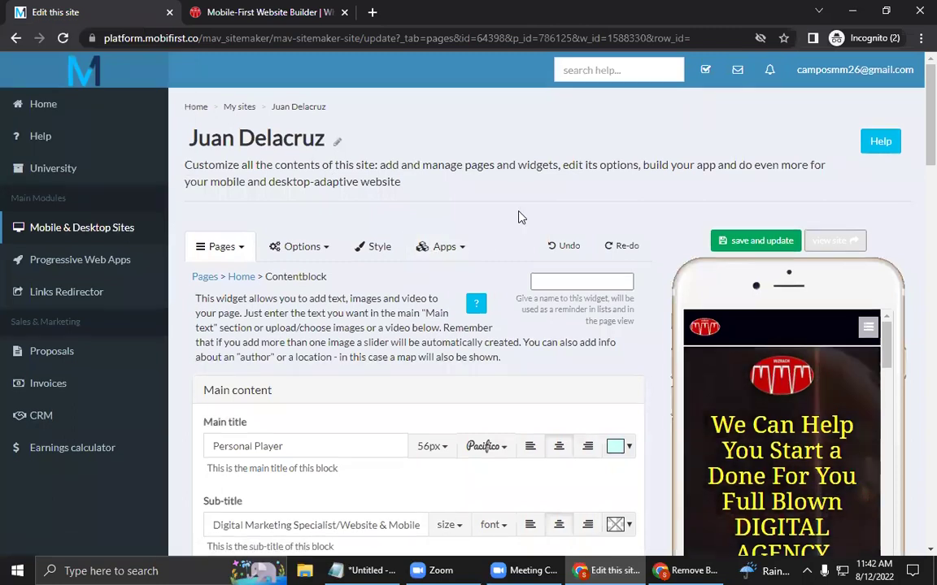
pyautogui.scroll(-5, 521, 217)
pyautogui.scroll(-6, 521, 217)
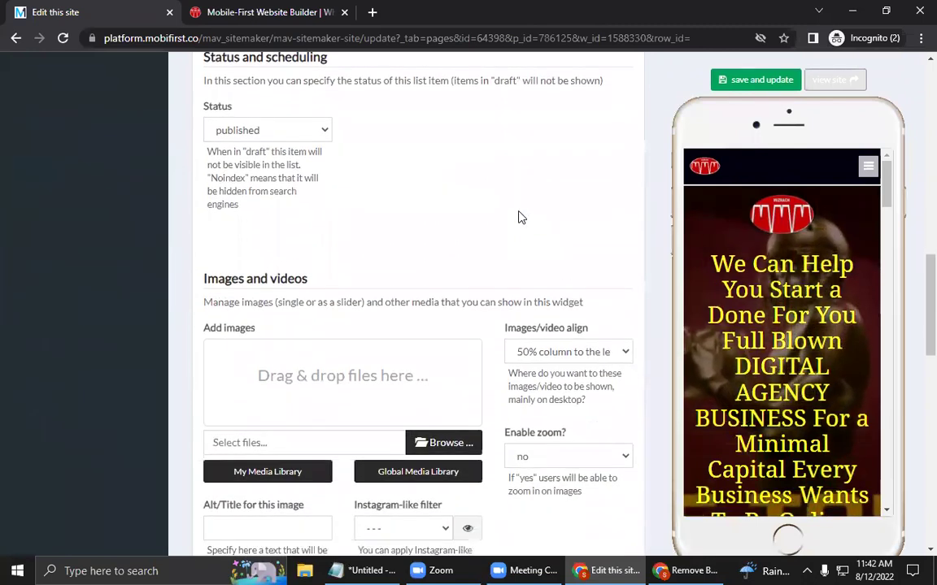
pyautogui.scroll(-2, 519, 216)
pyautogui.scroll(-4, 499, 213)
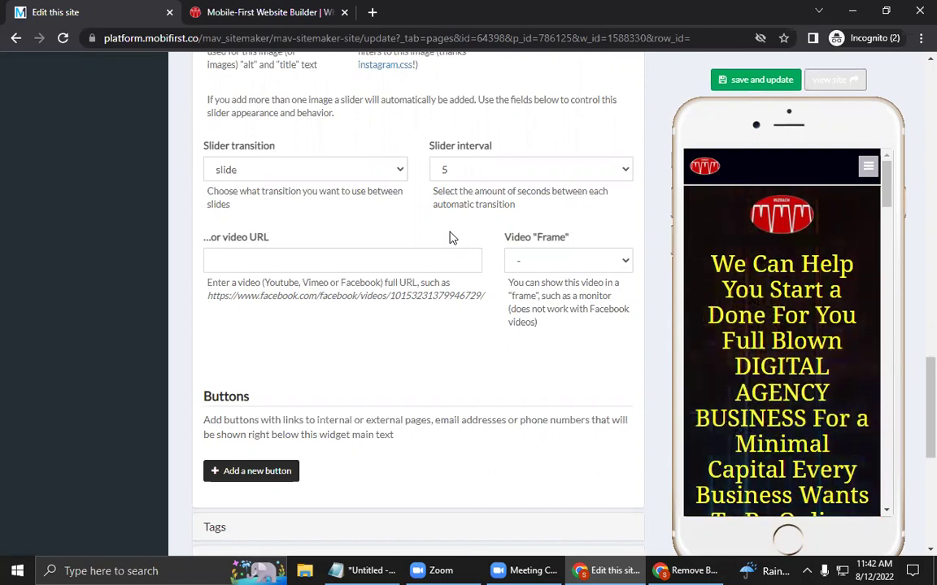
pyautogui.scroll(-3, 452, 237)
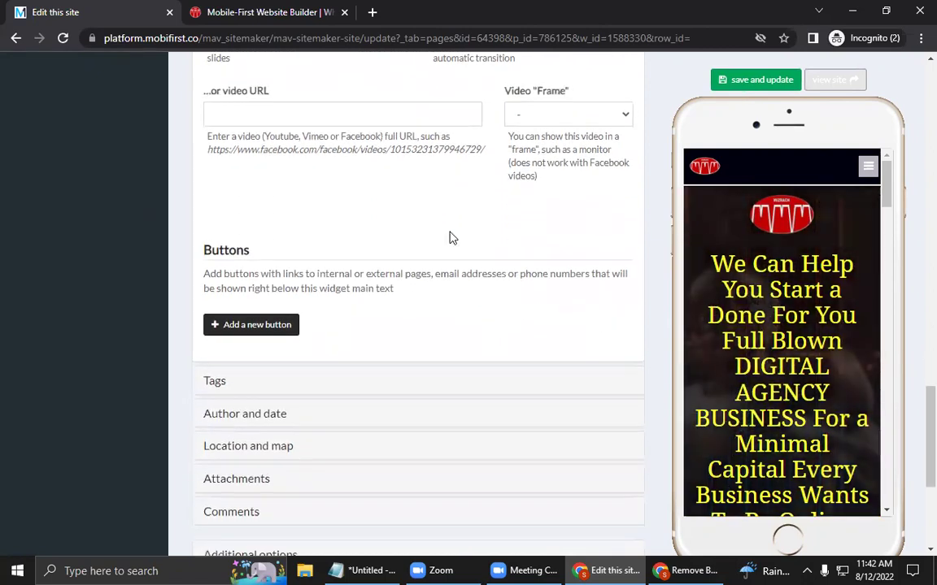
pyautogui.scroll(3, 453, 237)
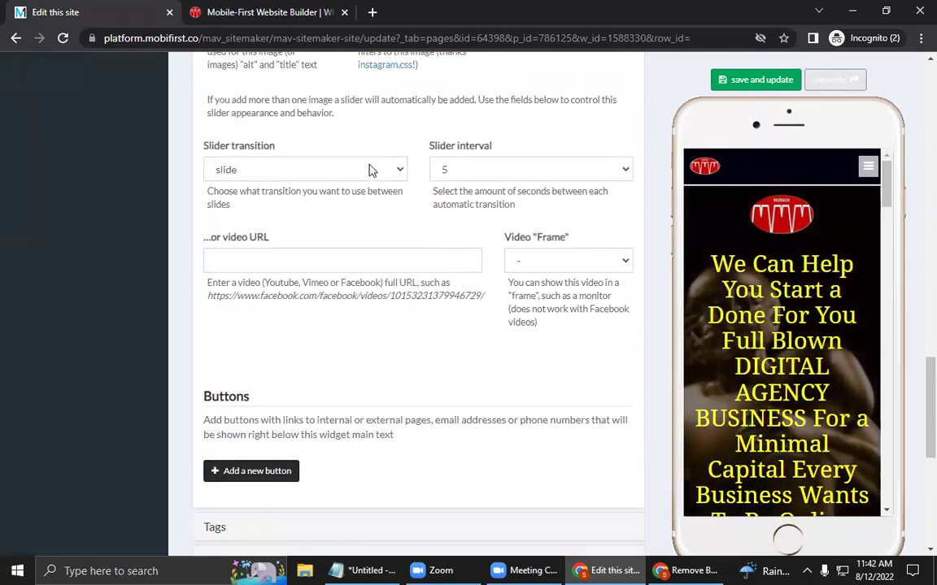
pyautogui.scroll(7, 370, 169)
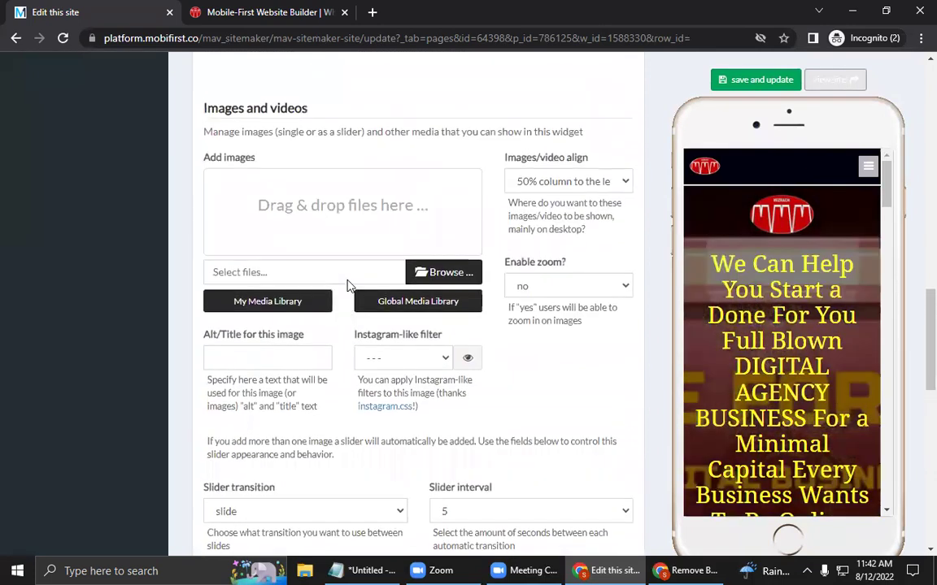
pyautogui.scroll(1, 348, 285)
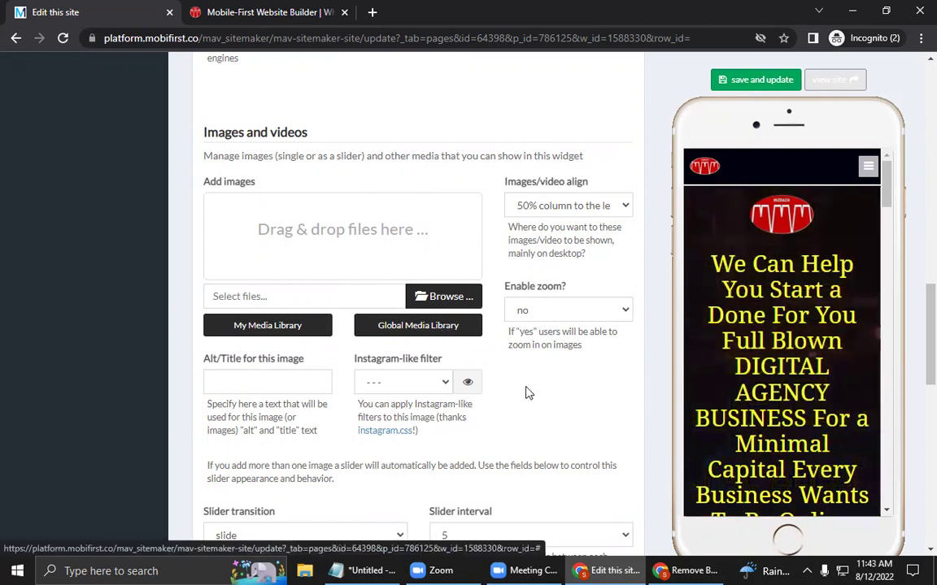
# Switch to remove.bg, remove the background from My Profile Picture in the Downloads folder, and download the preview-size result
pyautogui.click(683, 569)
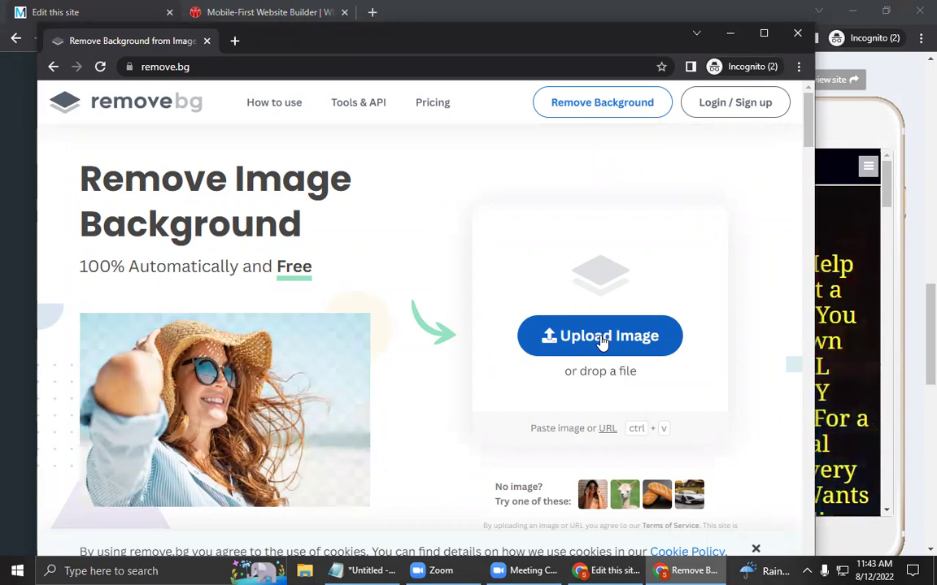
pyautogui.click(602, 341)
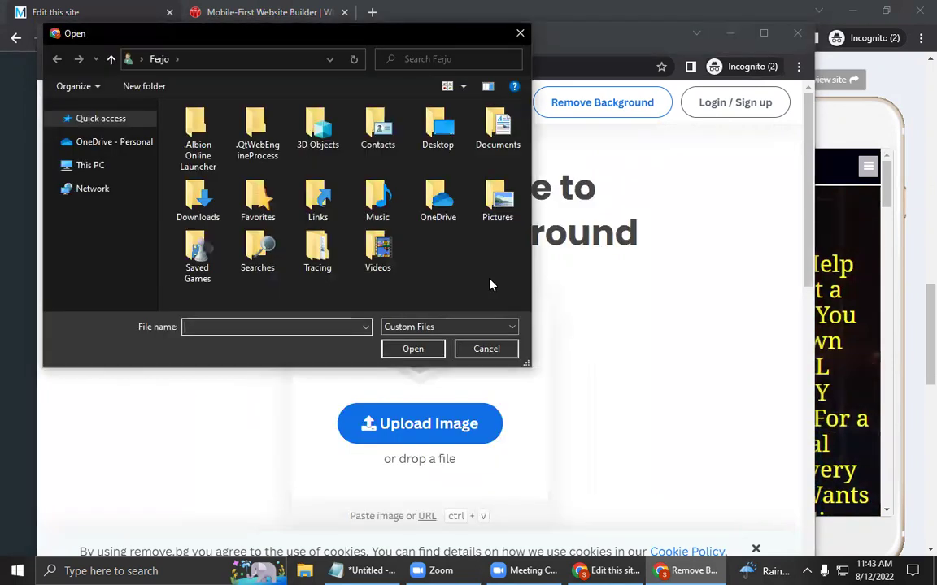
pyautogui.click(114, 170)
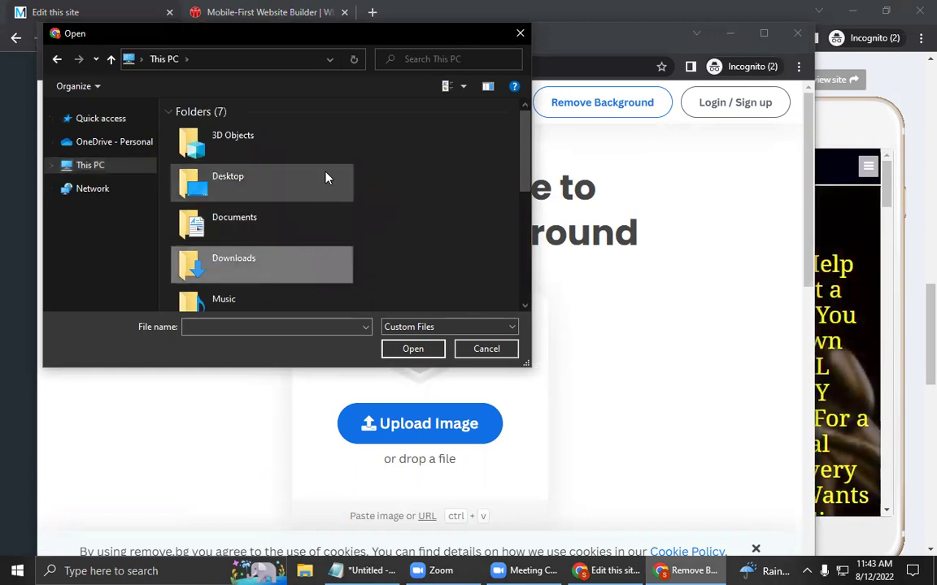
pyautogui.doubleClick(284, 270)
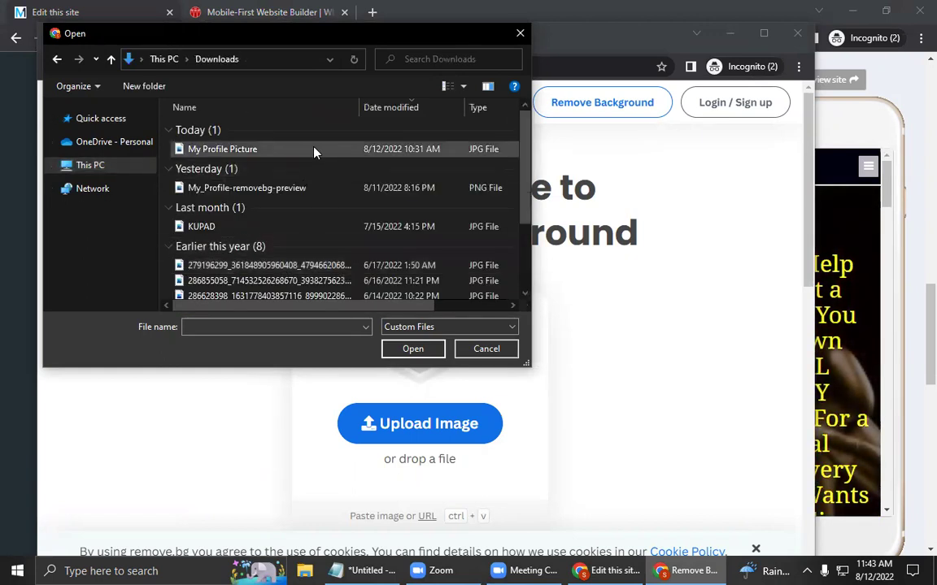
pyautogui.click(295, 153)
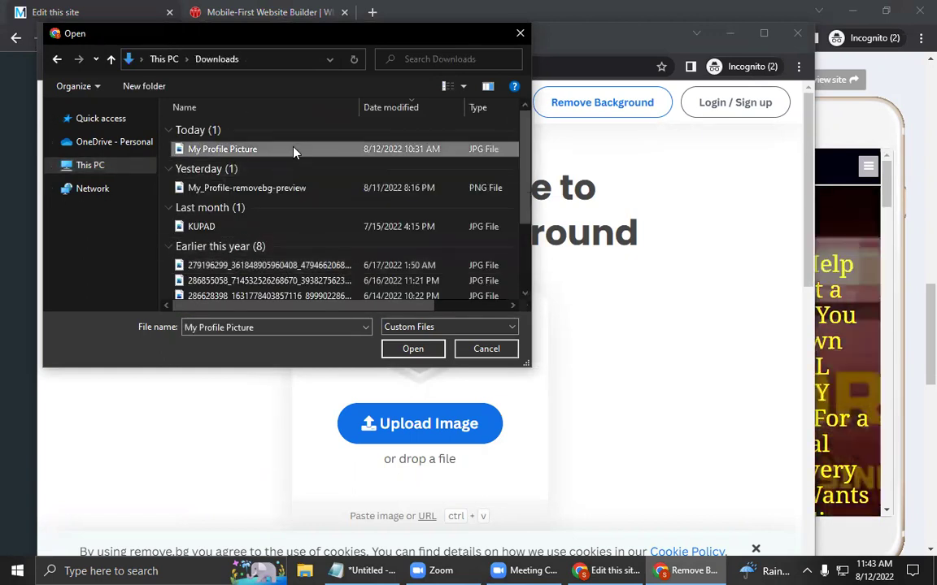
pyautogui.click(411, 350)
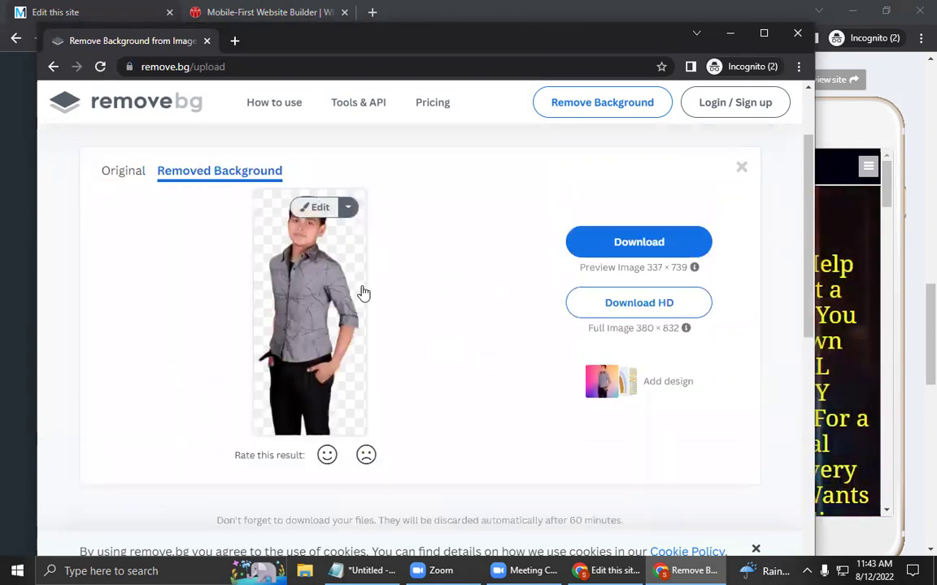
pyautogui.click(638, 244)
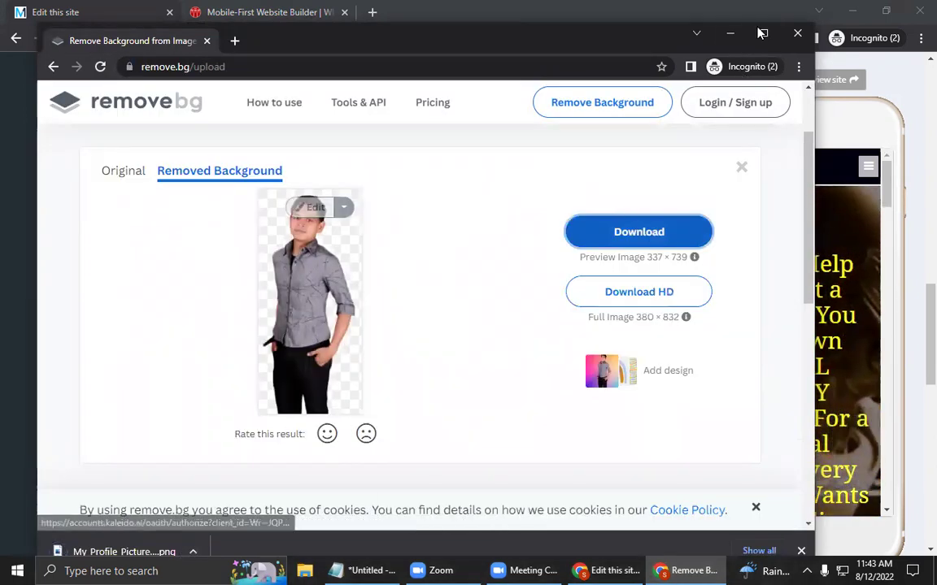
# Return to the site editor, upload My_Profile_Picture-removebg-preview from Downloads as the content block's image, and save the block
pyautogui.click(730, 33)
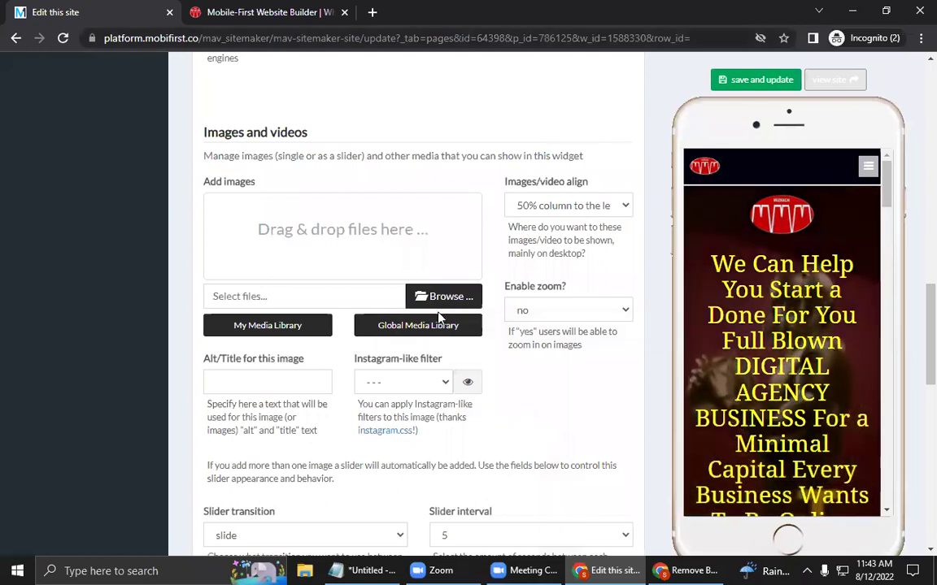
pyautogui.click(443, 299)
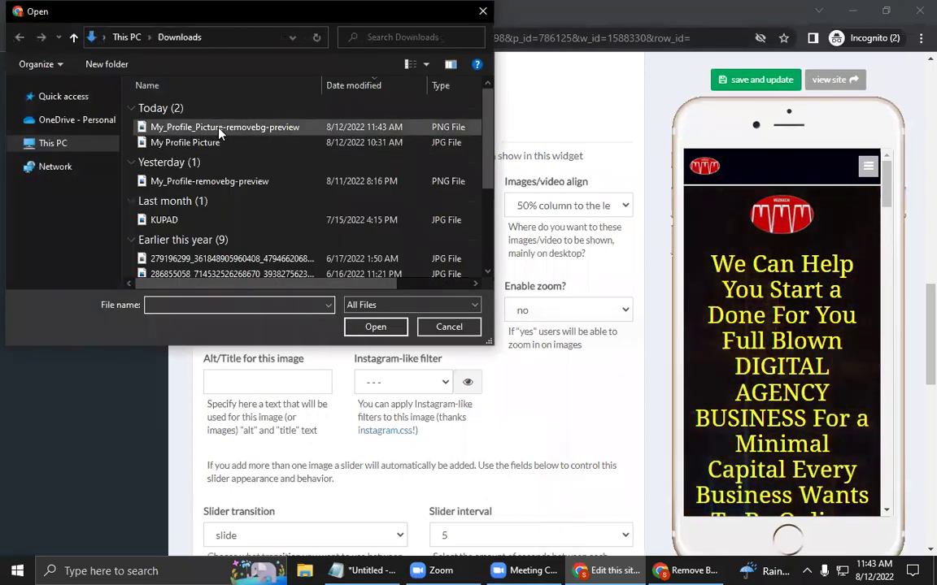
pyautogui.click(220, 129)
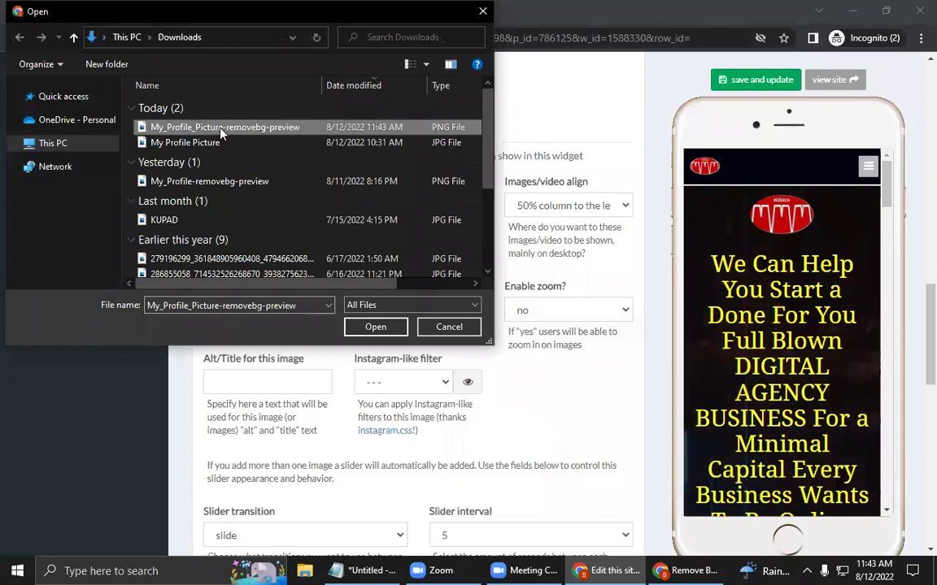
pyautogui.click(379, 332)
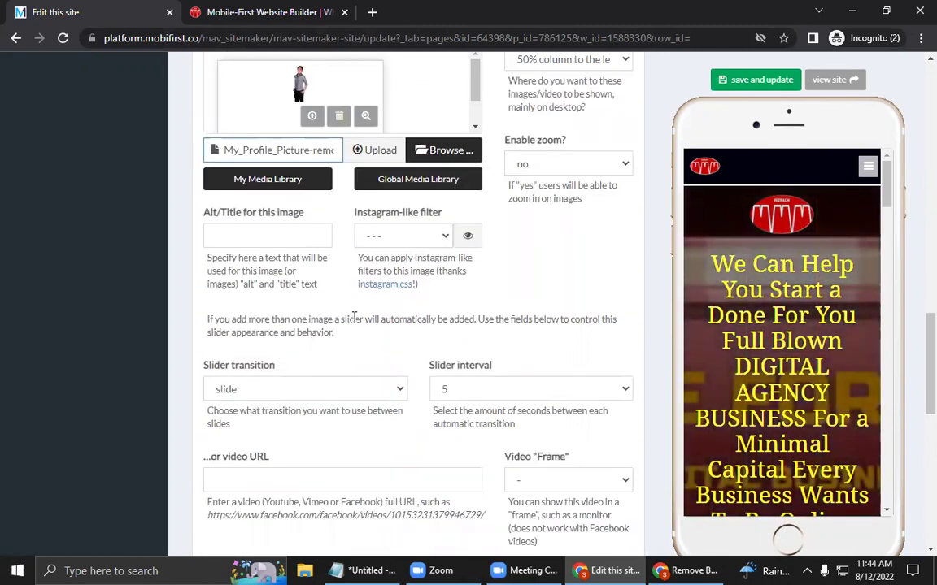
pyautogui.scroll(1, 355, 318)
pyautogui.scroll(1, 355, 324)
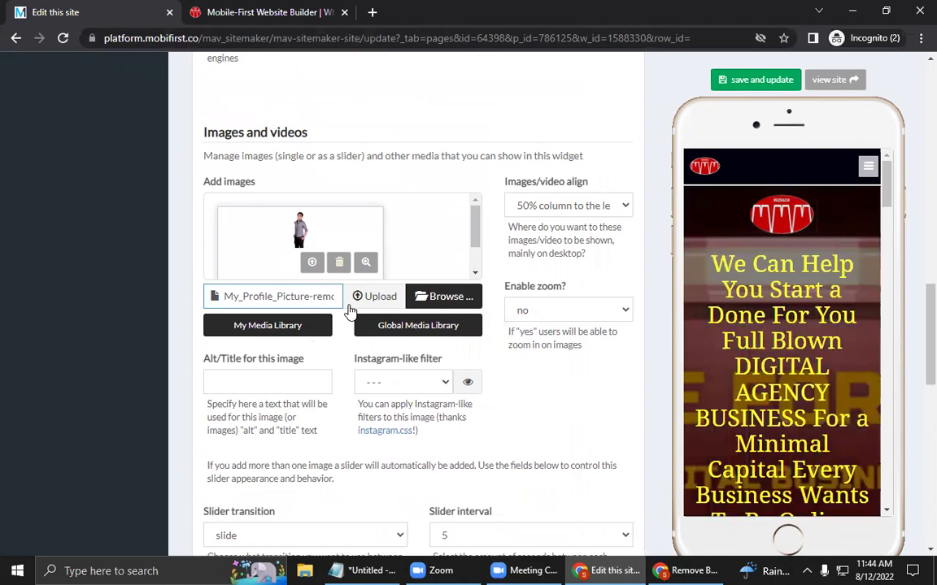
pyautogui.click(313, 265)
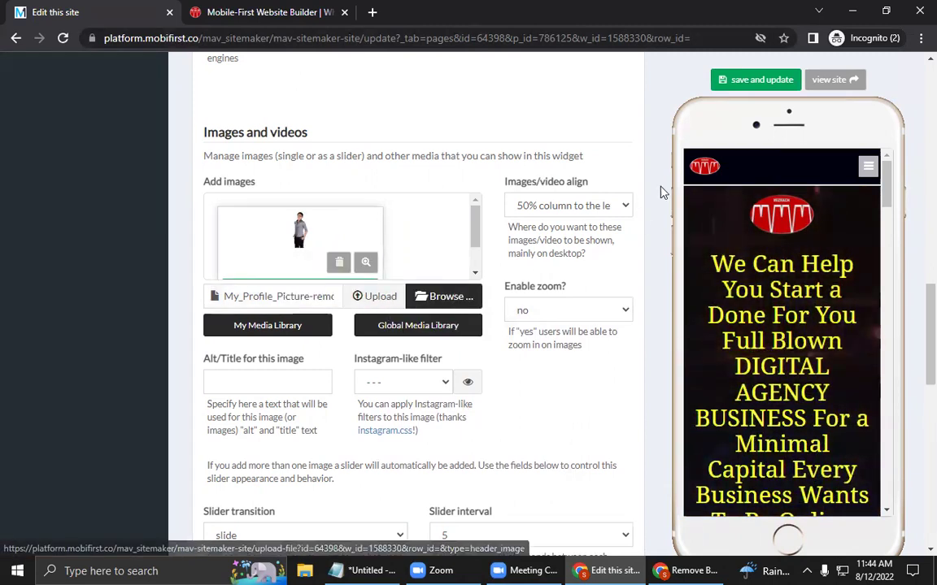
pyautogui.click(758, 81)
pyautogui.click(759, 82)
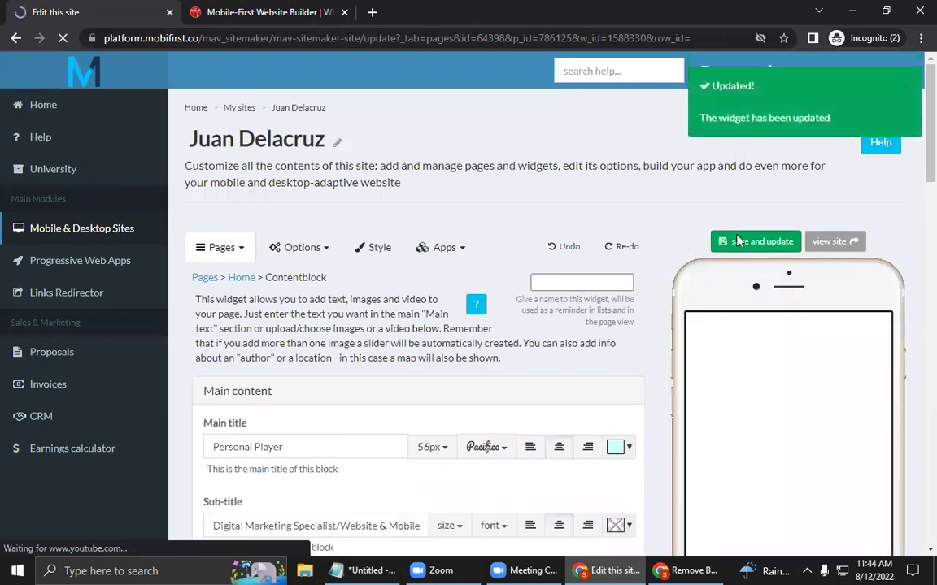
# Open the live site fullscreen and check the new profile image beside the Personal Player title on the home page
pyautogui.click(837, 244)
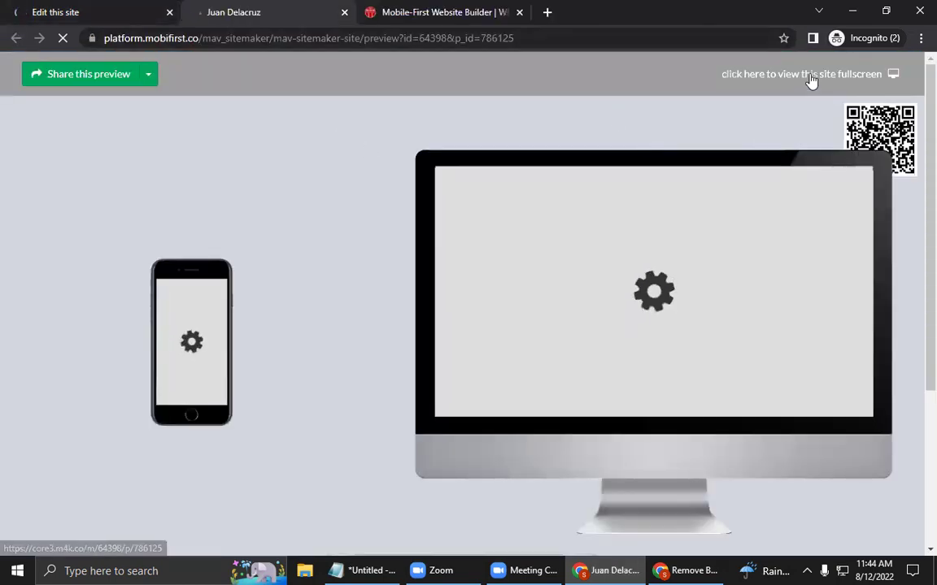
pyautogui.click(811, 82)
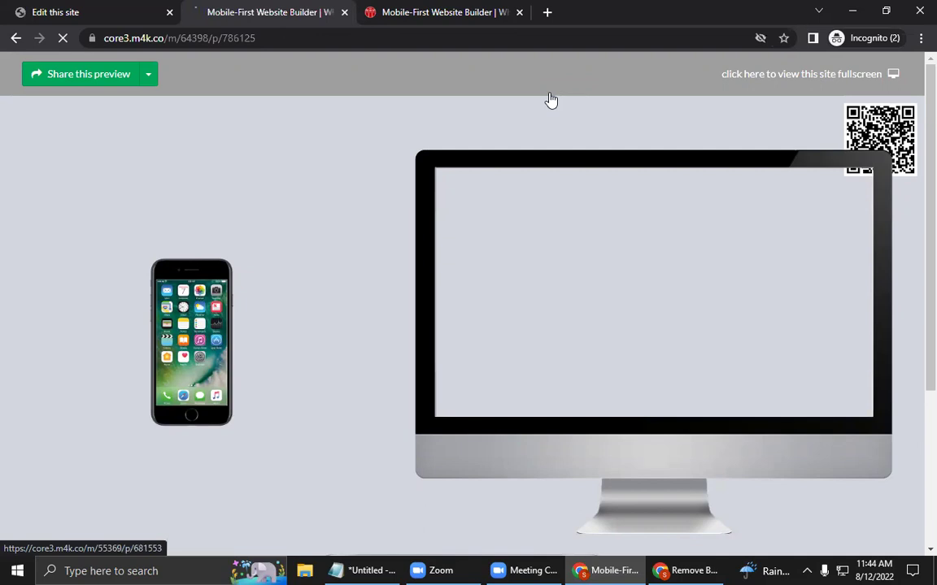
pyautogui.scroll(-5, 553, 202)
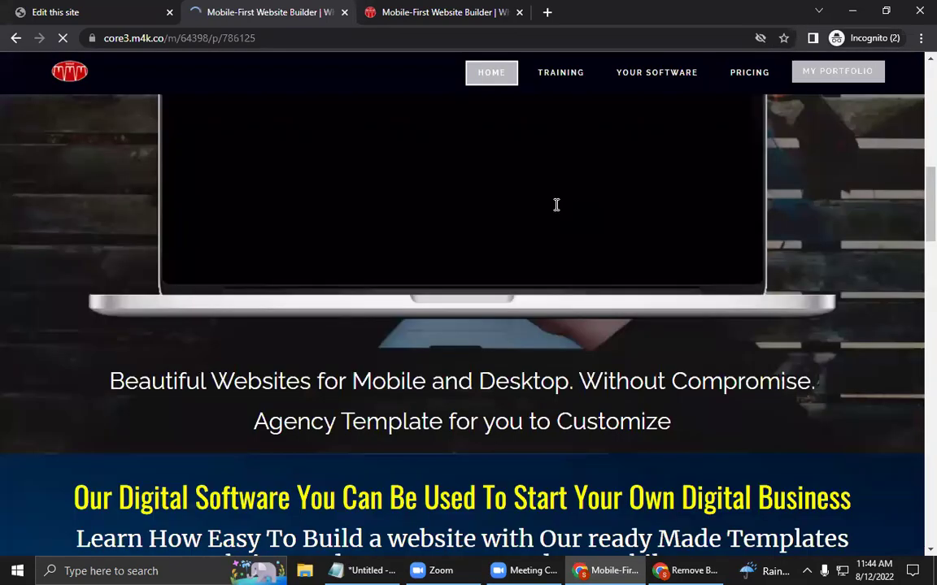
pyautogui.scroll(-4, 407, 215)
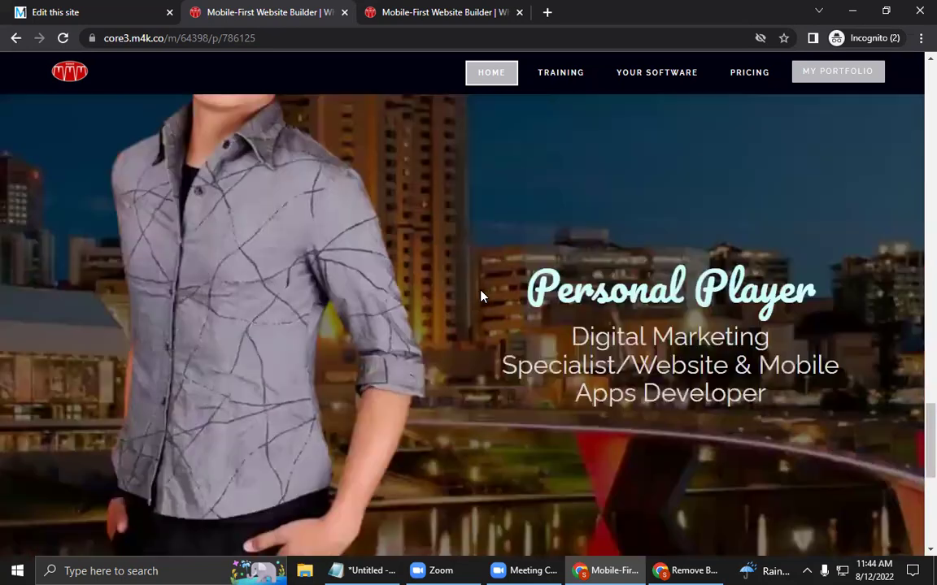
pyautogui.scroll(-5, 480, 297)
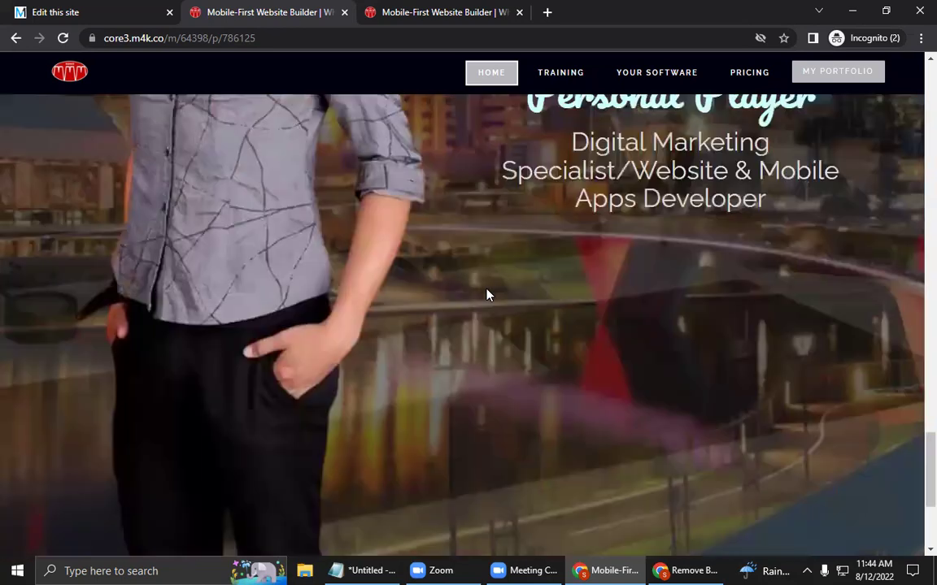
pyautogui.scroll(3, 487, 292)
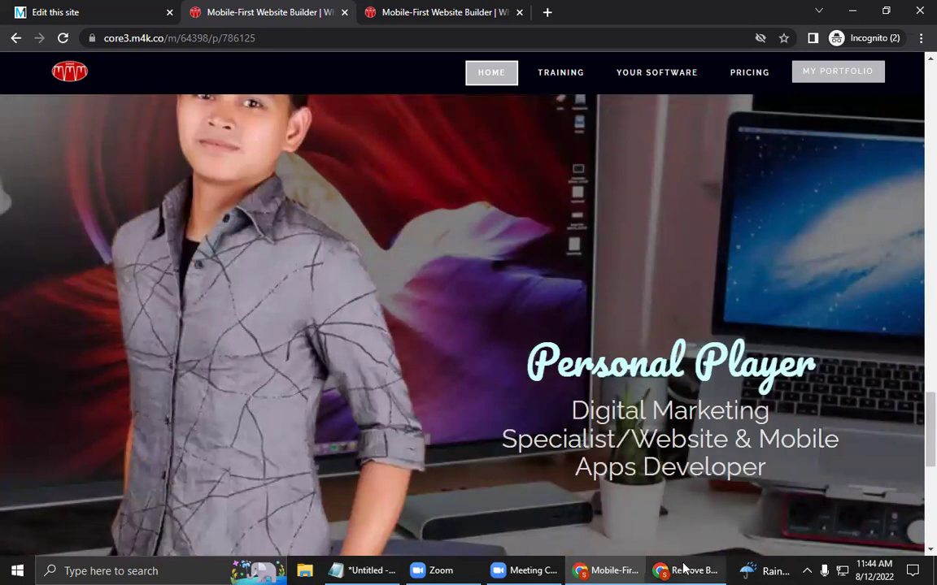
pyautogui.click(528, 570)
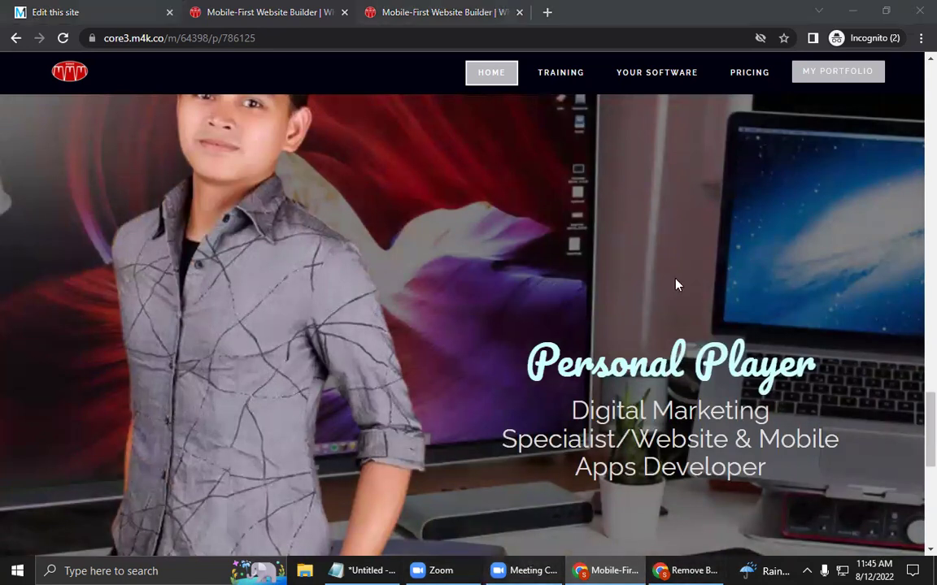